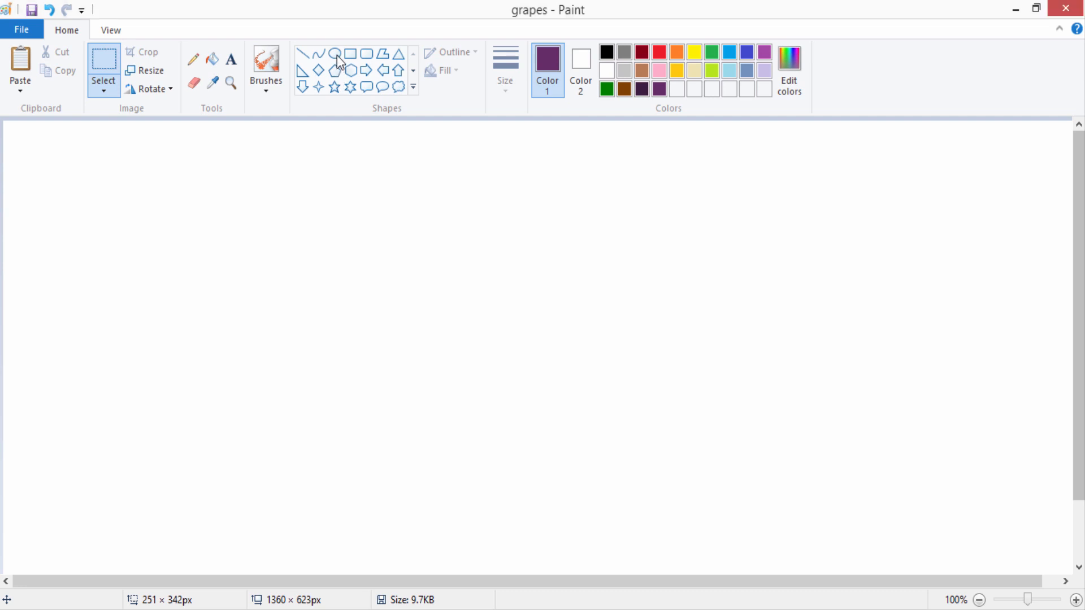
Draw a small upright oval with a dark purple outline near the middle of the canvas
click(336, 56)
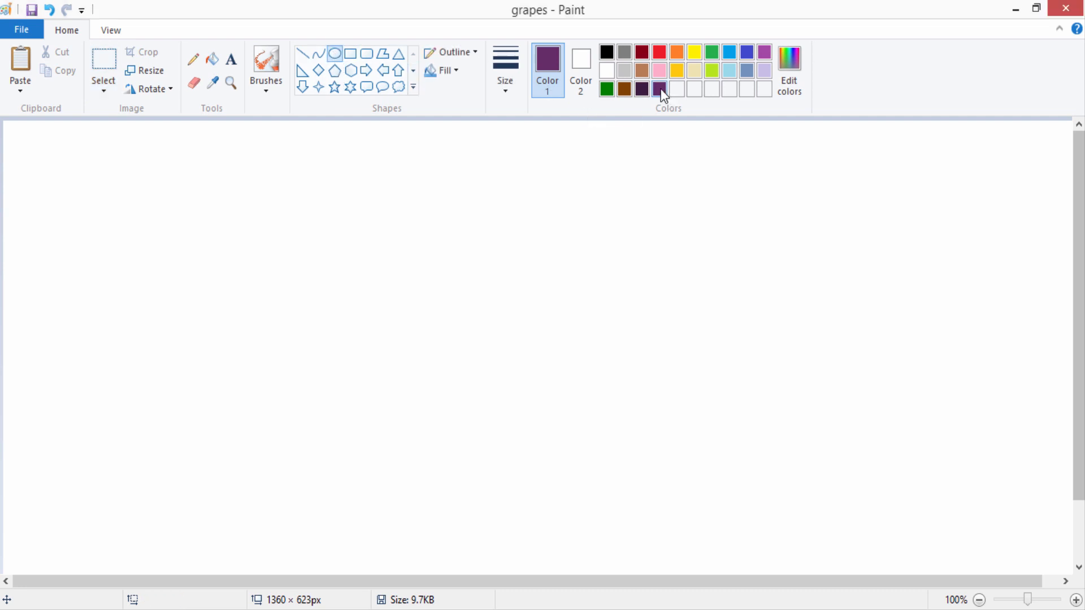
click(642, 89)
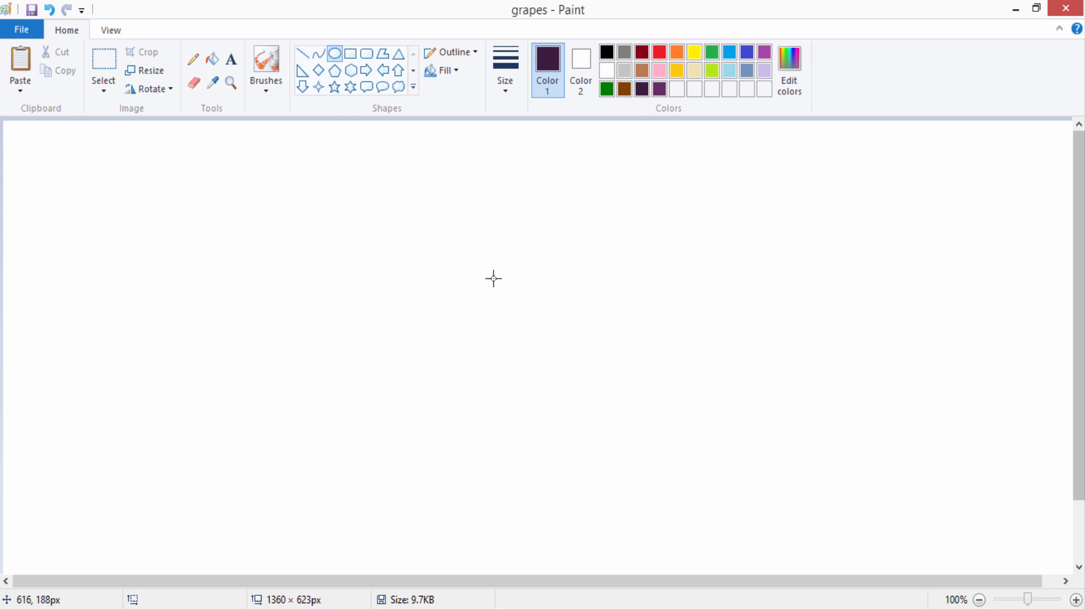
drag(493, 324, 517, 369)
click(316, 145)
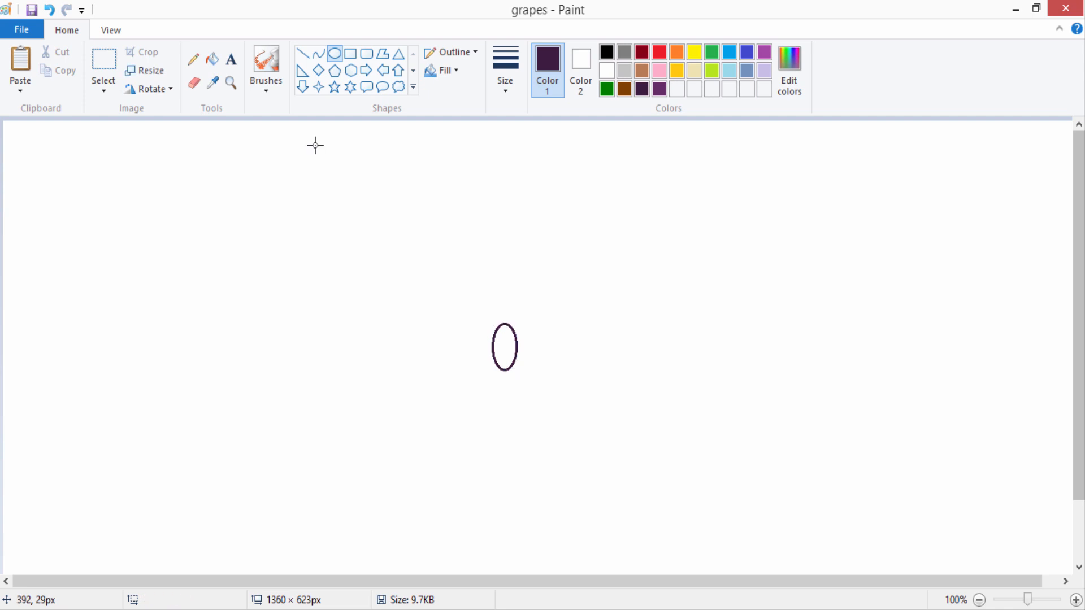
Fill the oval with the lighter custom purple to make the first grape
click(213, 59)
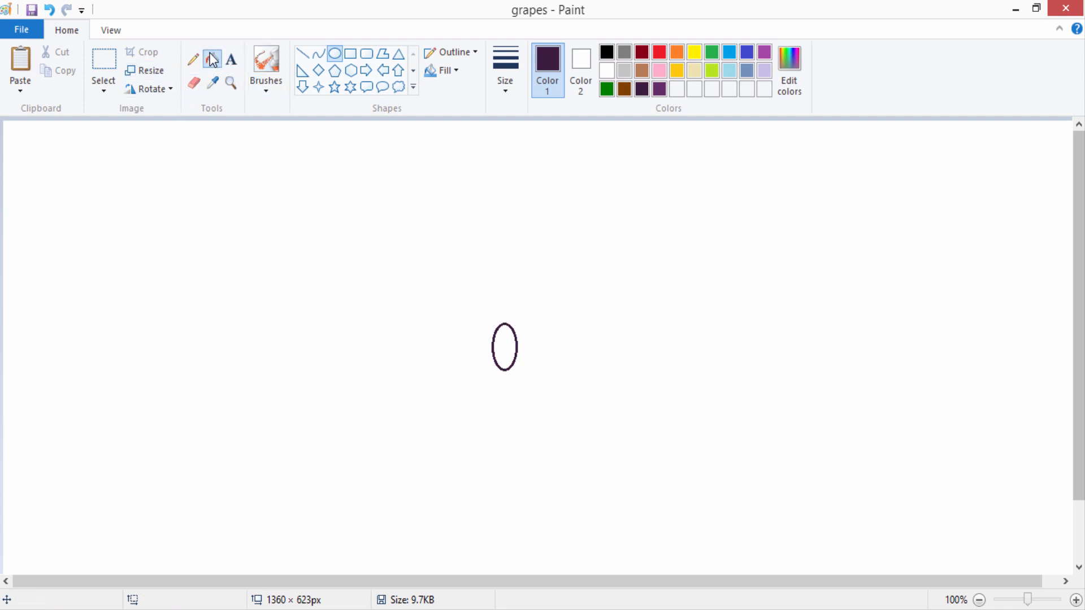
click(660, 88)
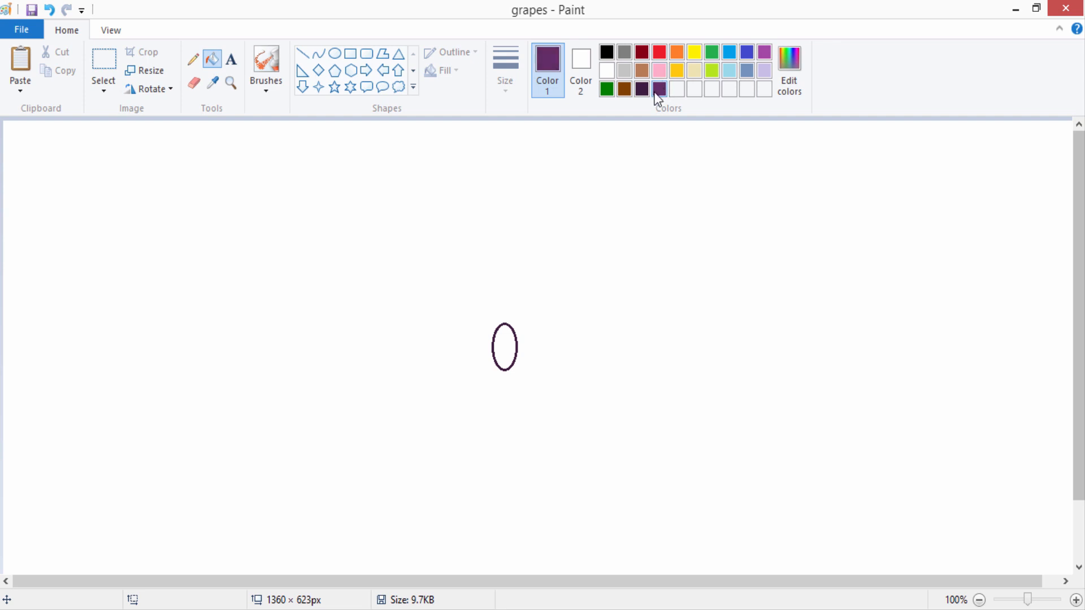
click(507, 345)
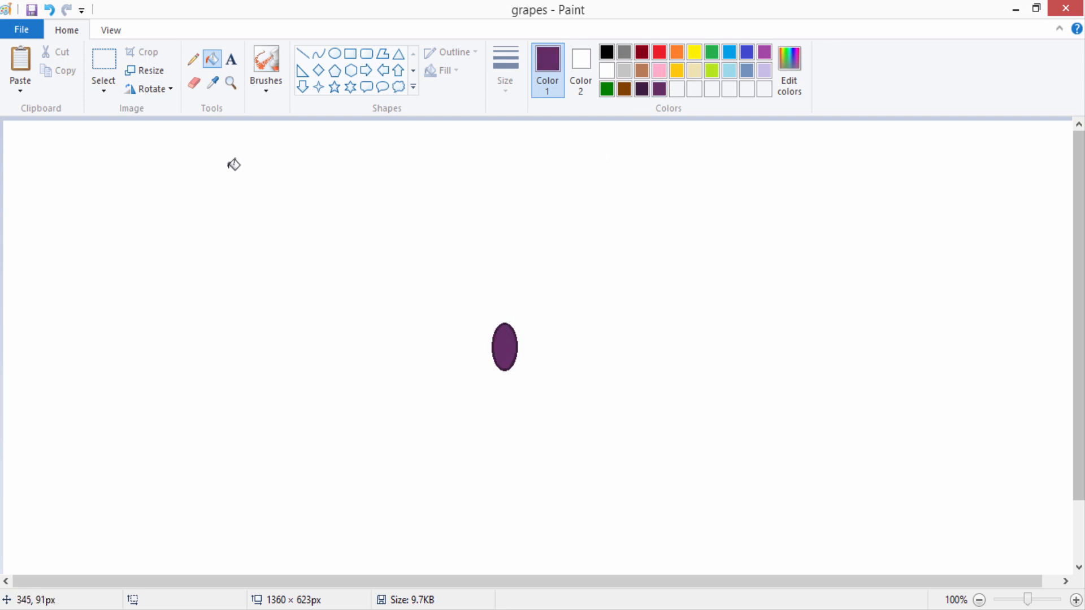
Select a rectangle of about 93 × 103 px around the grape and copy it
click(104, 62)
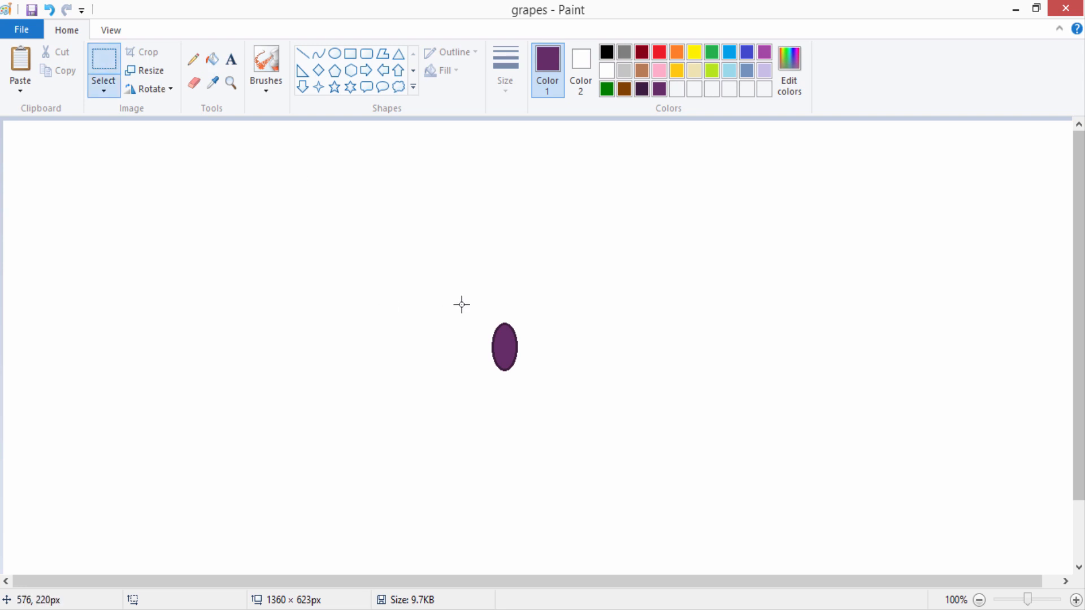
drag(462, 305, 536, 390)
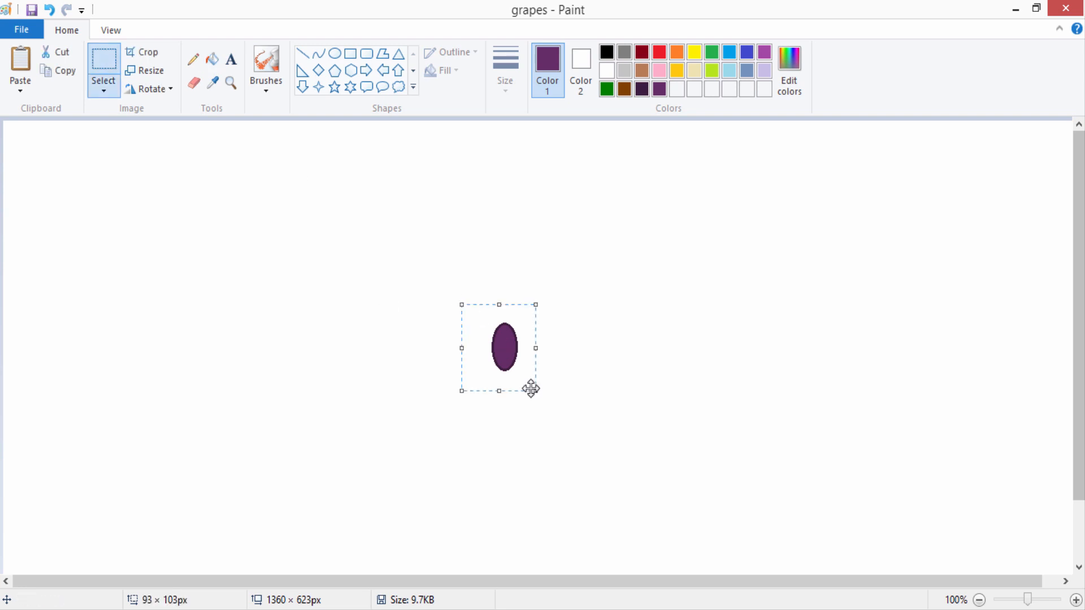
right_click(486, 345)
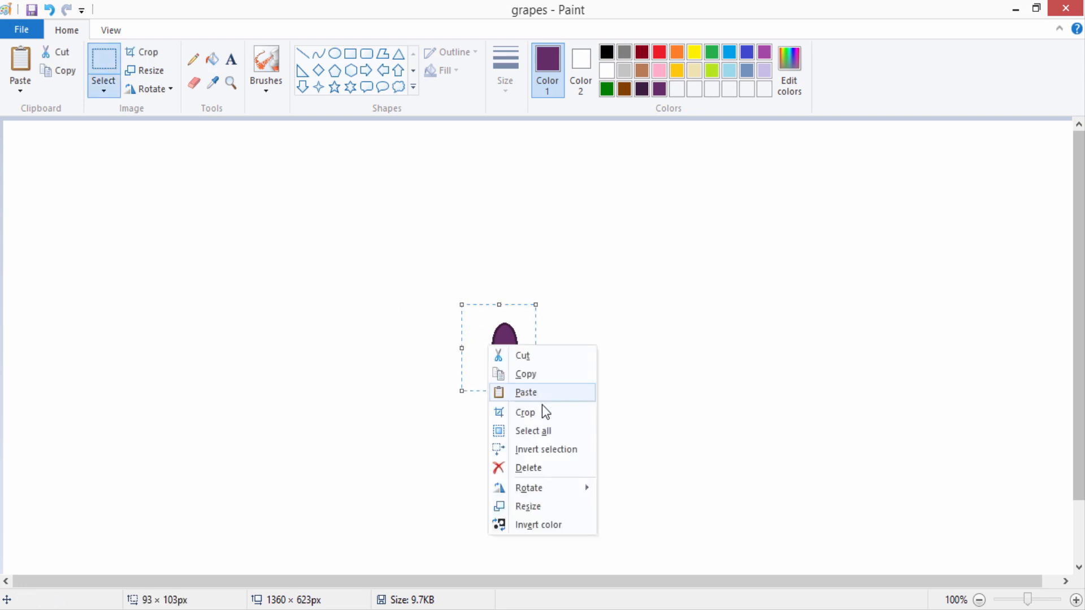
click(543, 382)
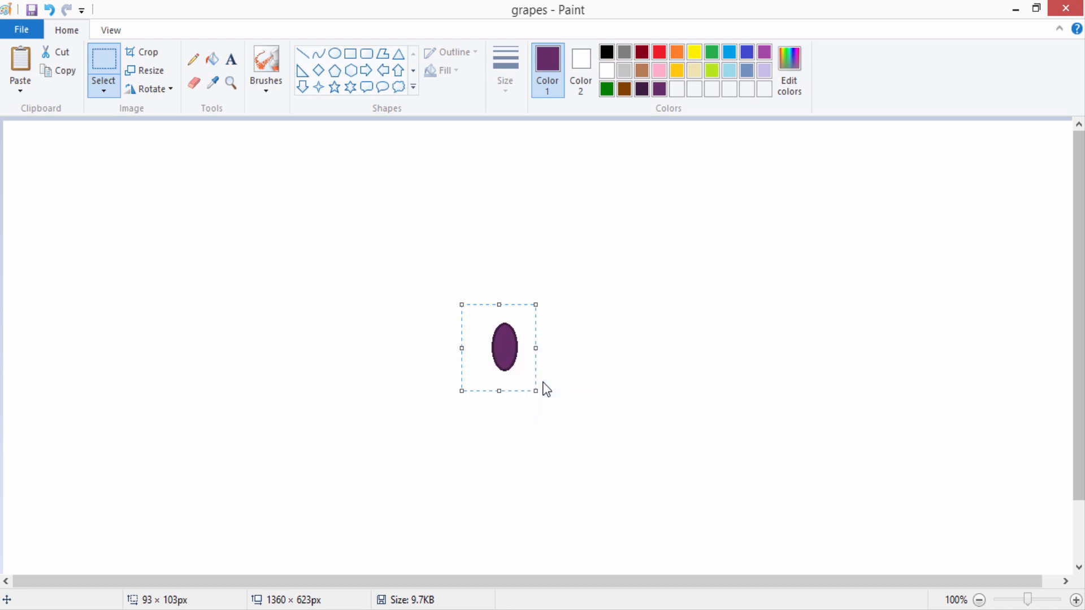
Paste copies of the grape and place one overlapping the original's left side, slightly higher
right_click(328, 254)
click(355, 302)
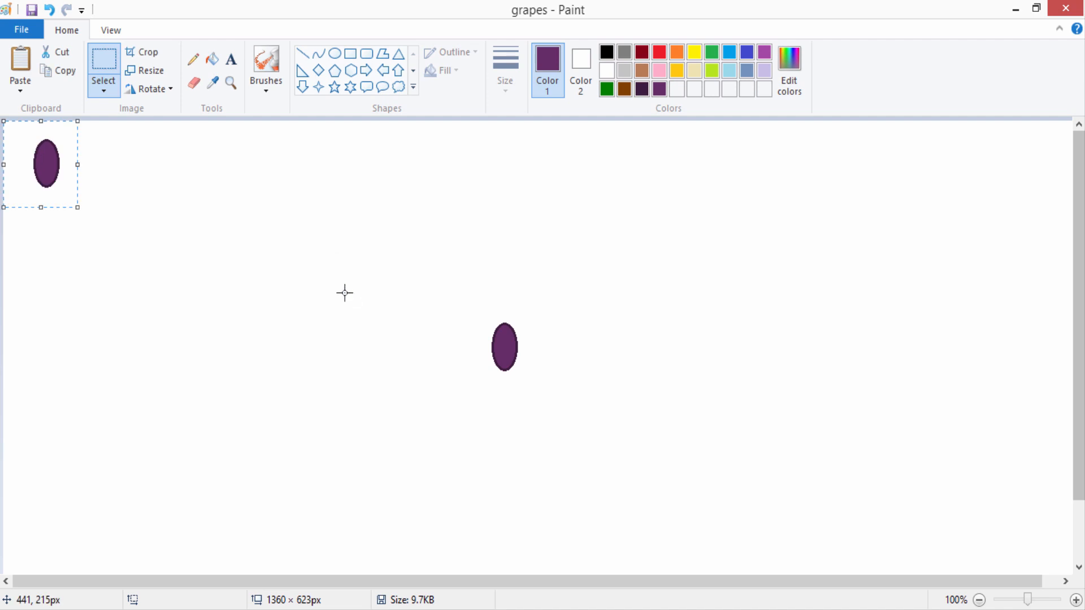
right_click(317, 272)
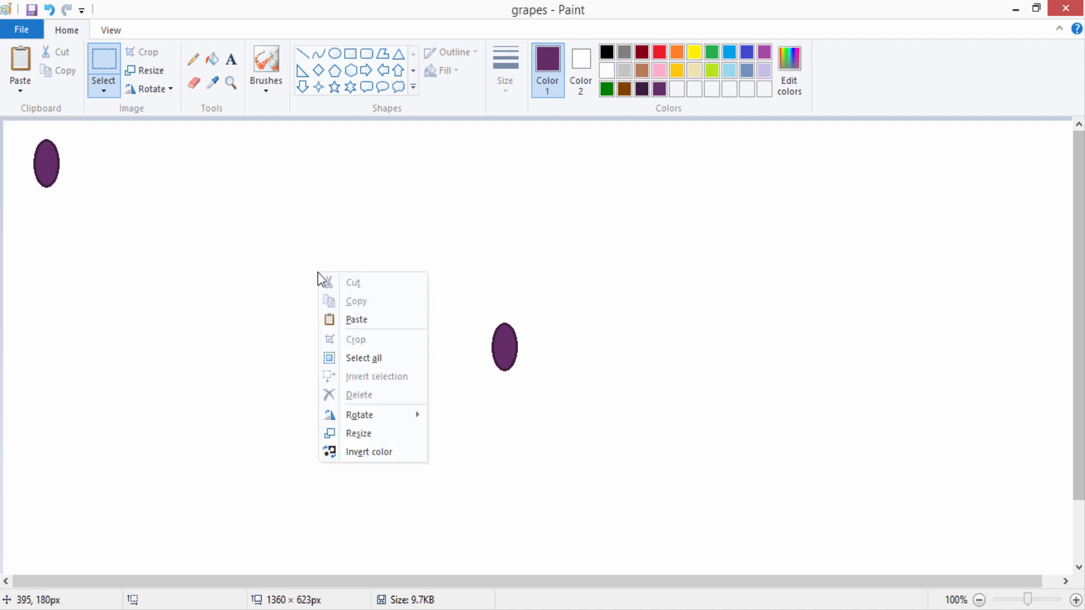
click(353, 320)
right_click(351, 321)
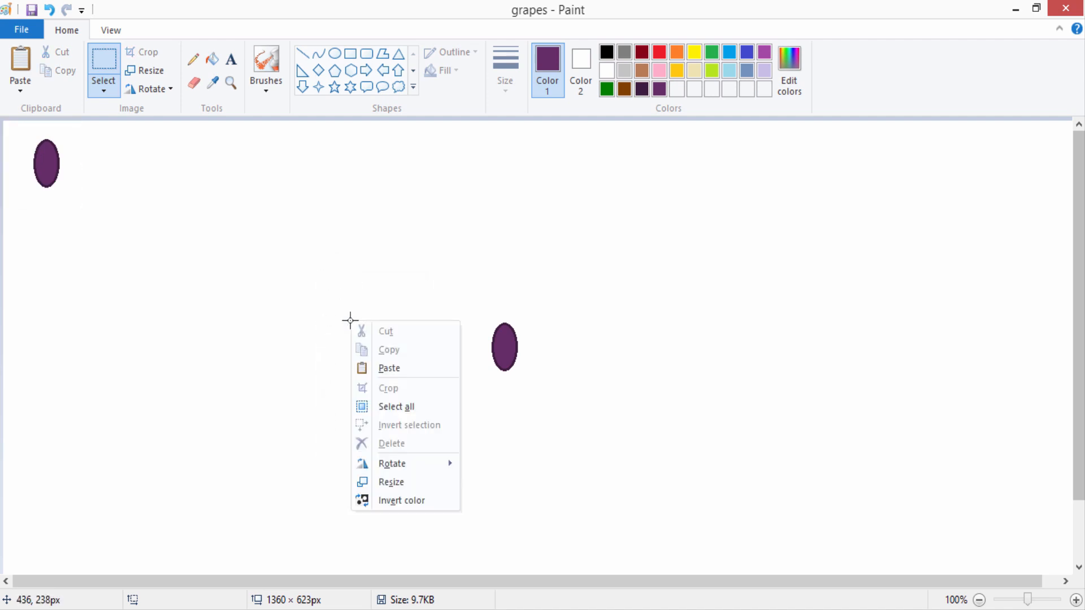
click(387, 368)
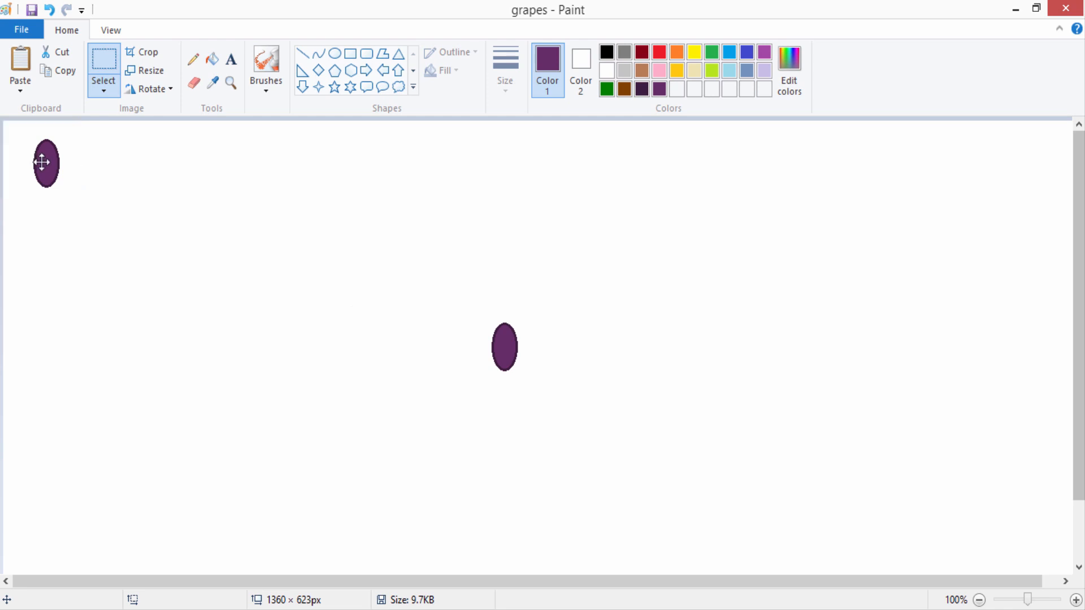
drag(41, 162, 485, 337)
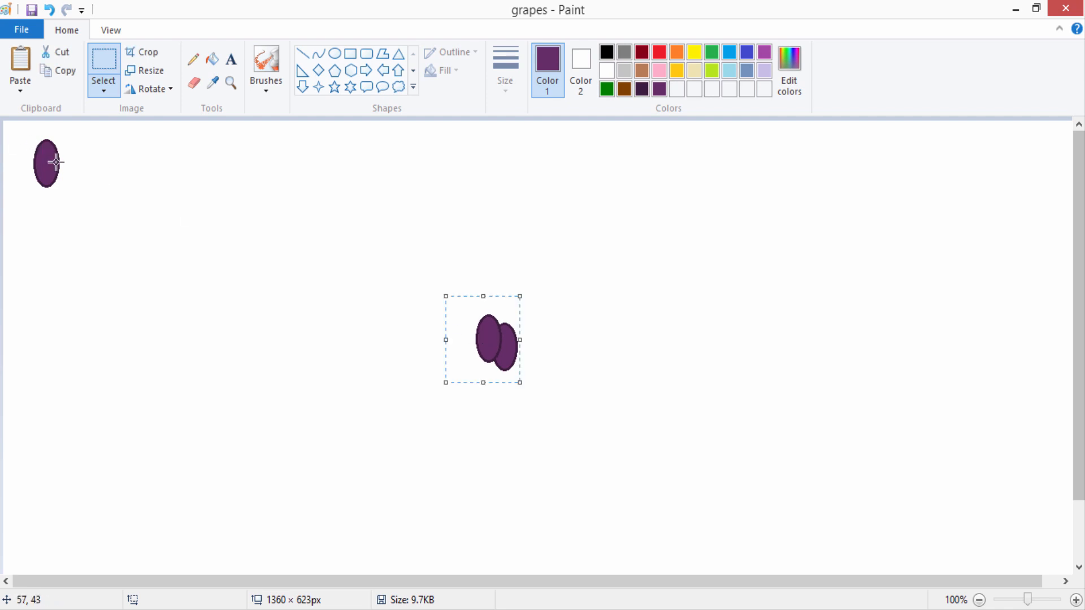
Select the spare grape in the canvas corner and move it against the right side of the original grape
drag(47, 162, 223, 197)
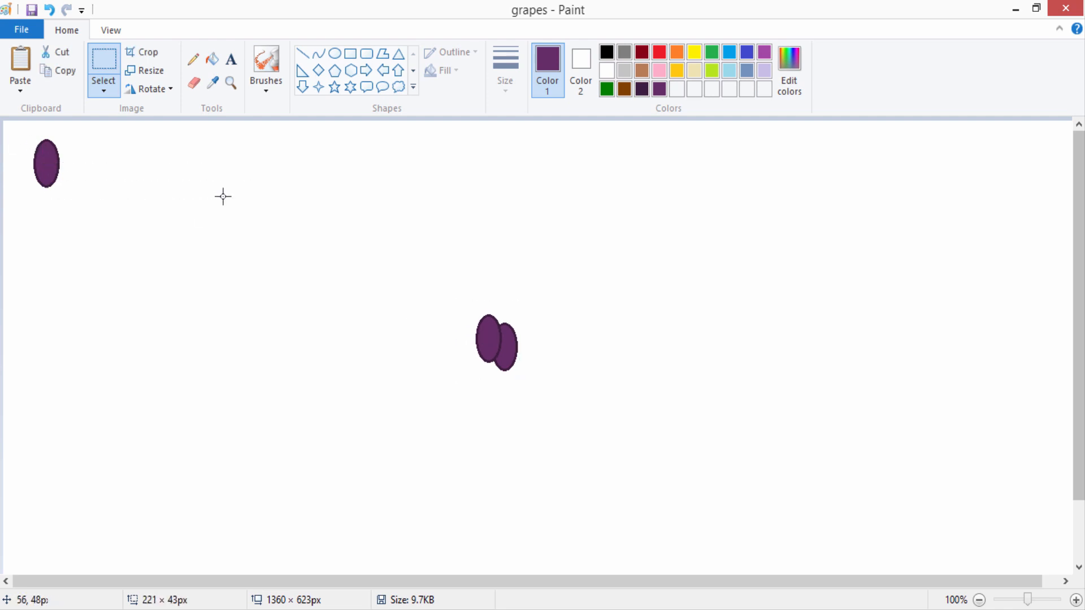
click(27, 145)
drag(18, 137, 97, 224)
drag(35, 176, 514, 353)
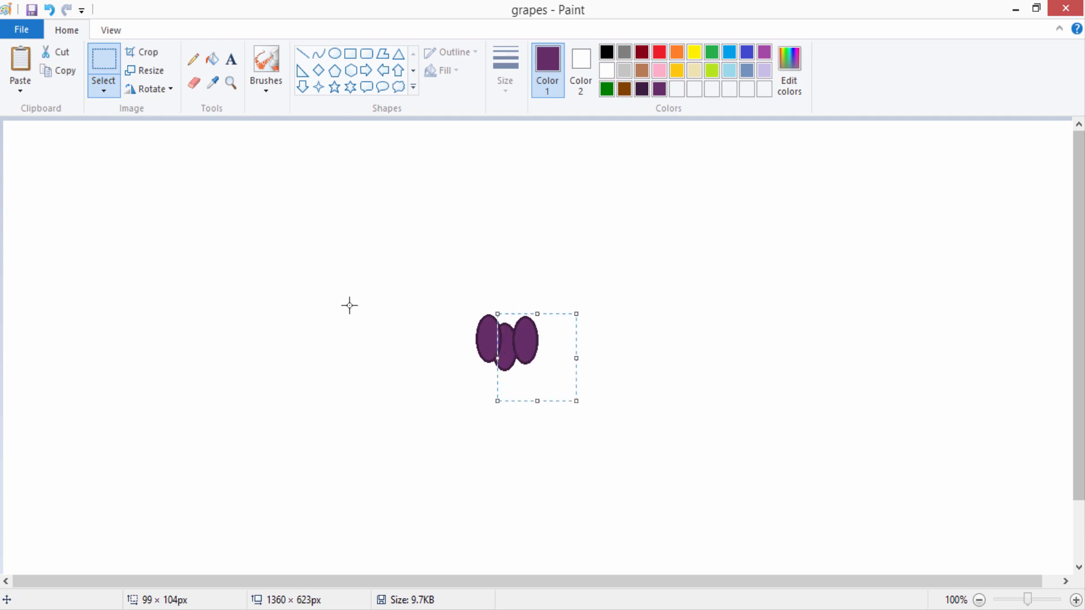
Paste two more grapes and place one at the right end of the row, overlapping its neighbour
right_click(277, 311)
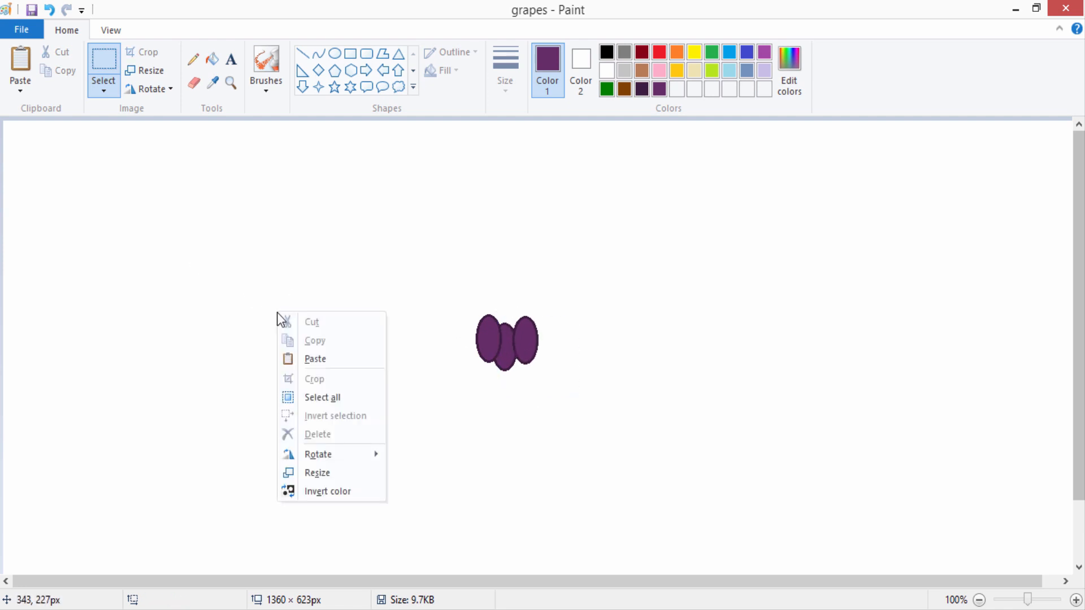
click(305, 360)
right_click(300, 354)
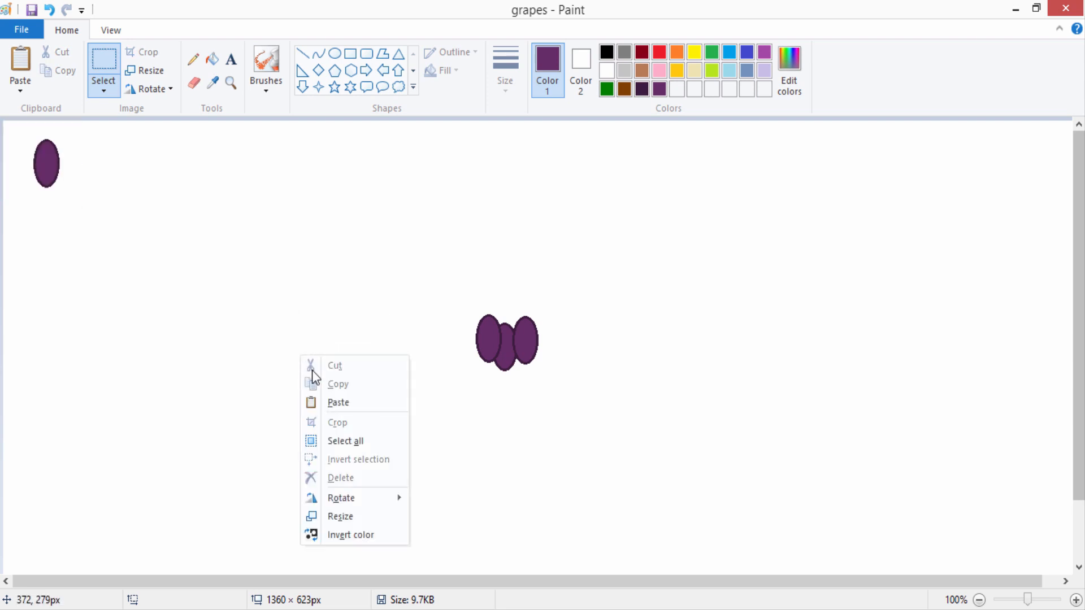
click(335, 402)
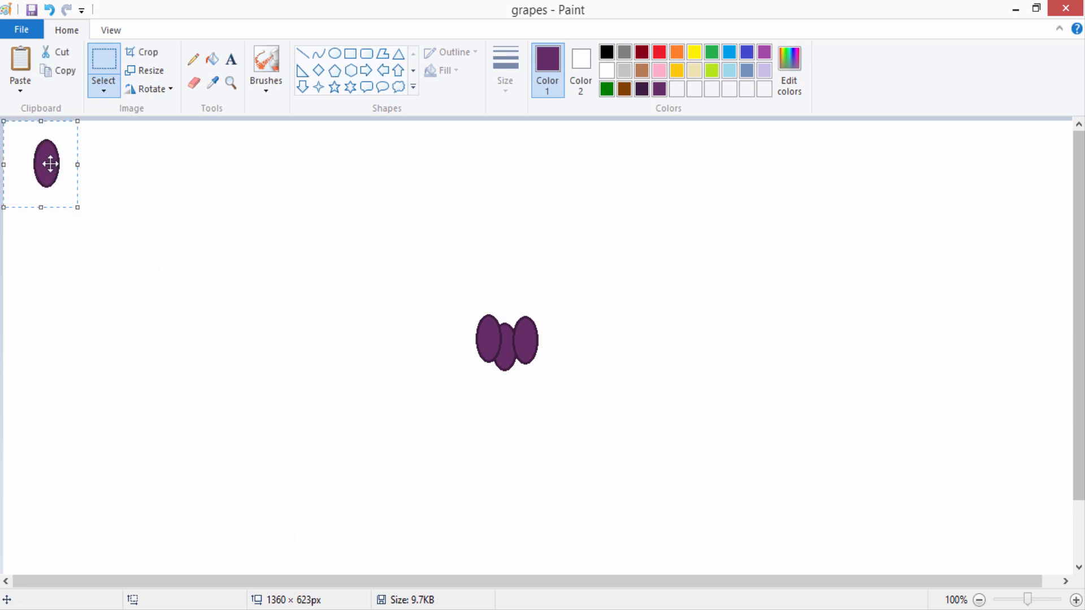
drag(50, 164, 546, 337)
Paste another grape and arrange it and the spare one side by side as a second row overlapping the middle of the first
right_click(224, 258)
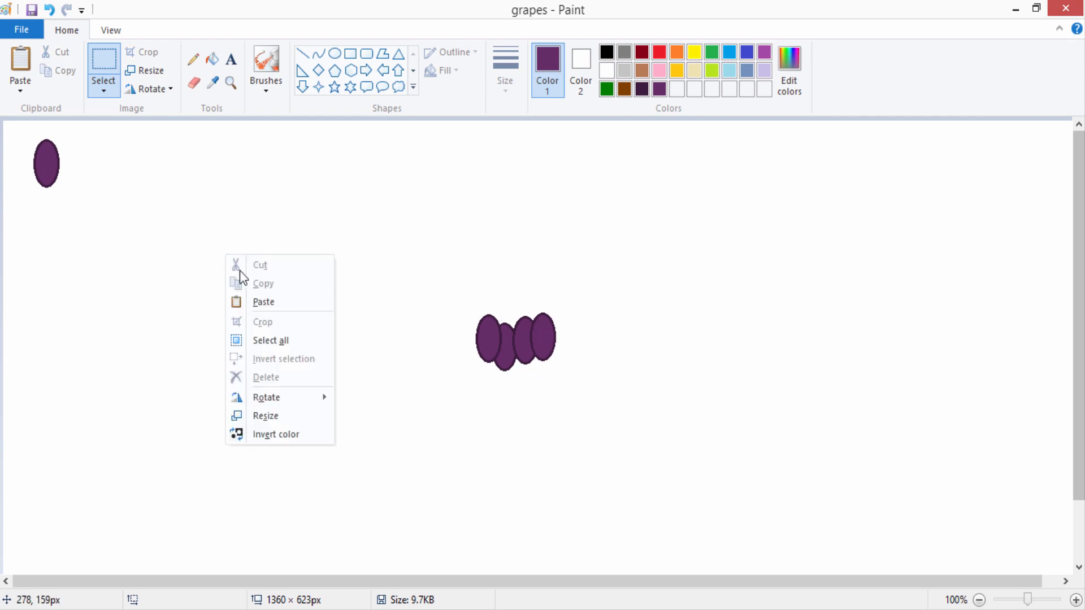
click(261, 302)
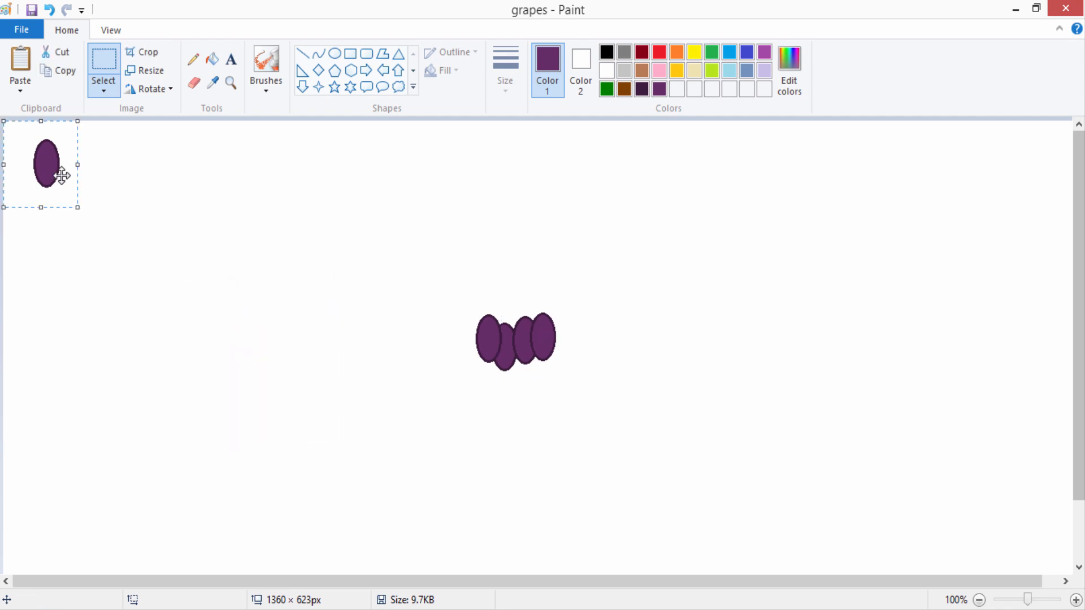
drag(52, 168, 499, 319)
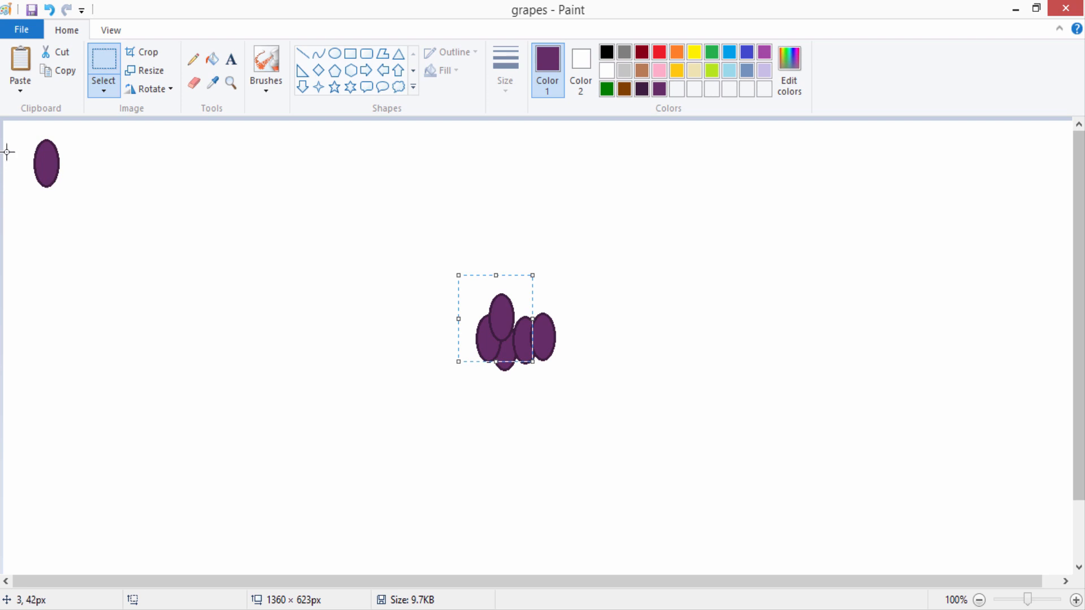
drag(12, 144, 80, 197)
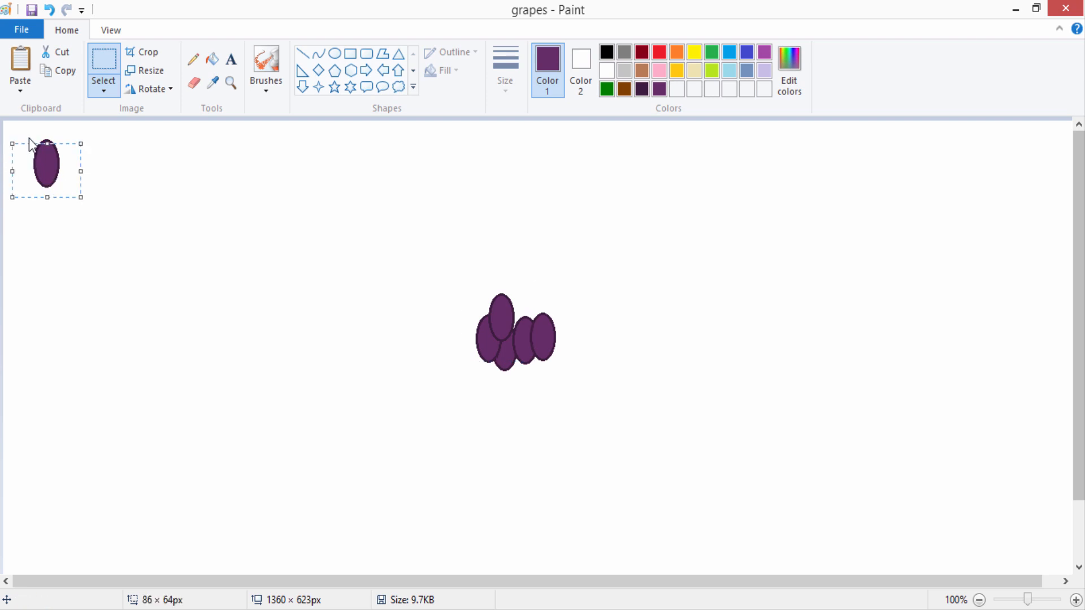
click(228, 151)
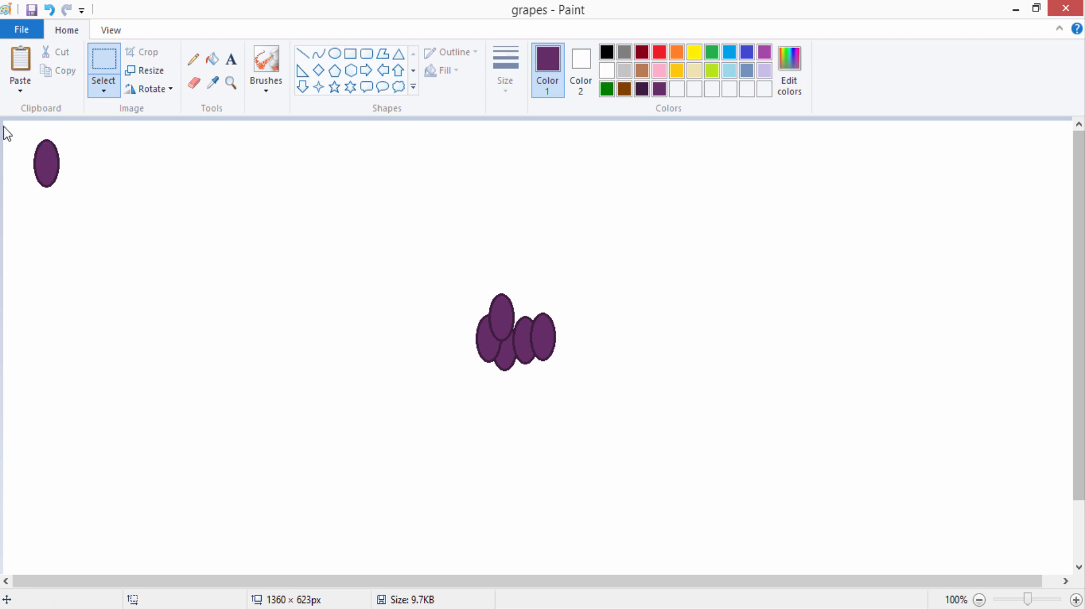
drag(9, 126, 82, 208)
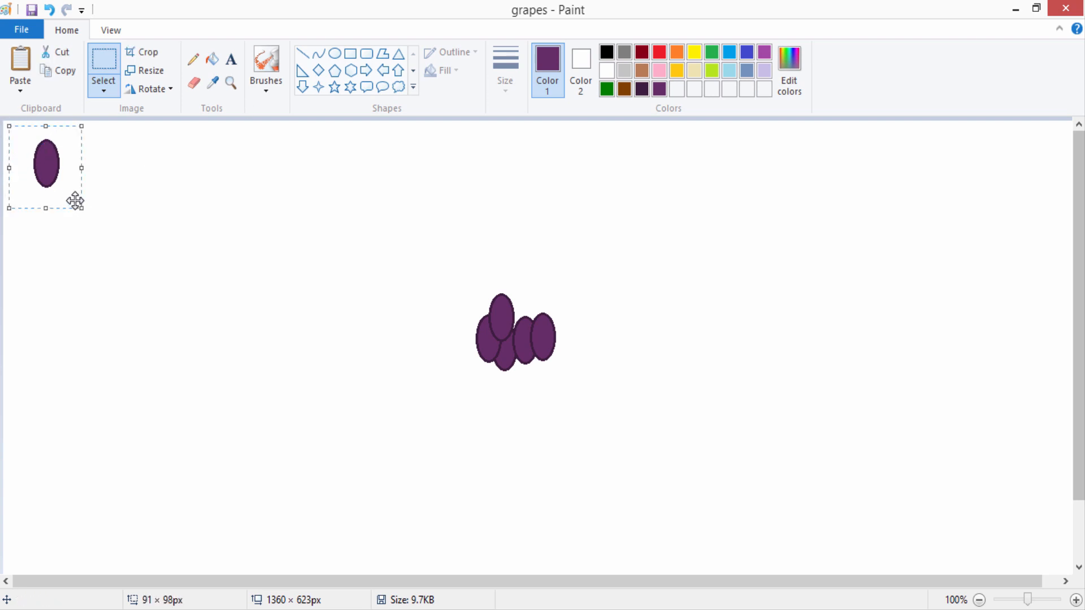
drag(47, 167, 518, 318)
Paste two more grapes and place them side by side above the left part of the second row
right_click(330, 289)
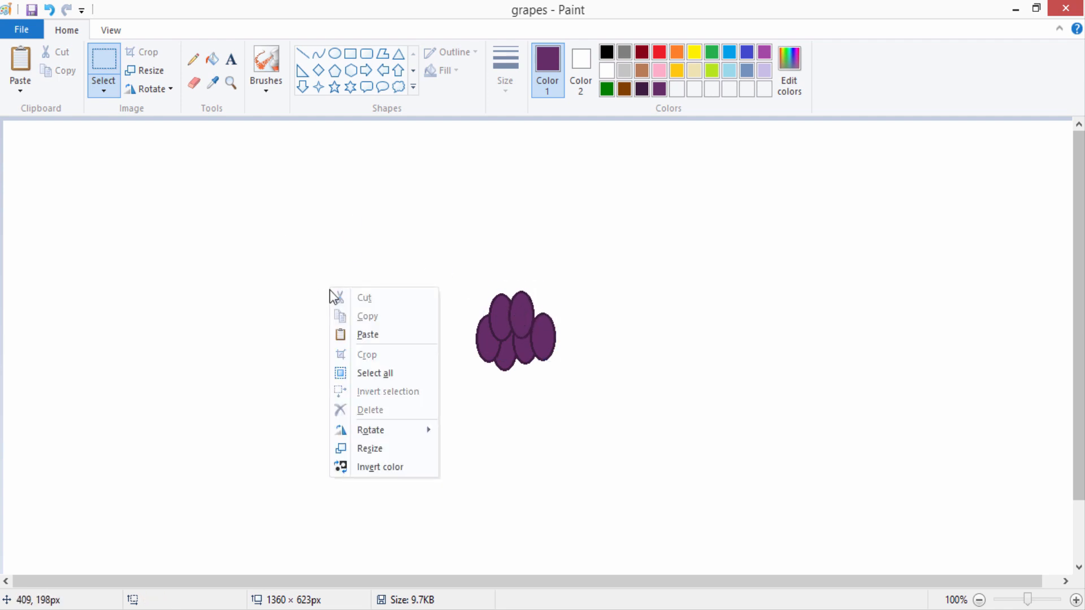
click(357, 334)
right_click(358, 333)
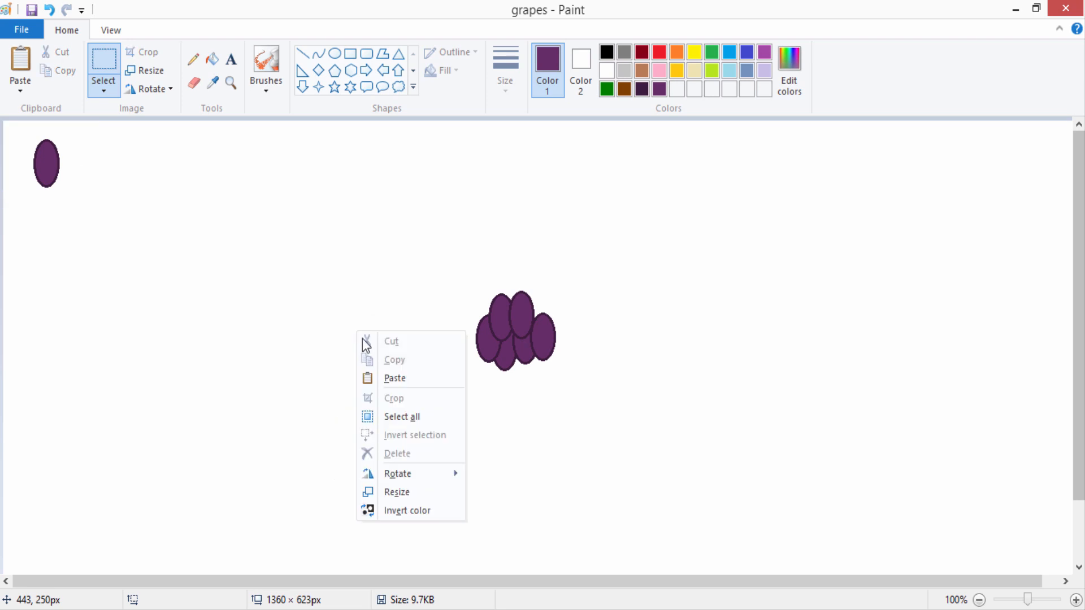
click(393, 379)
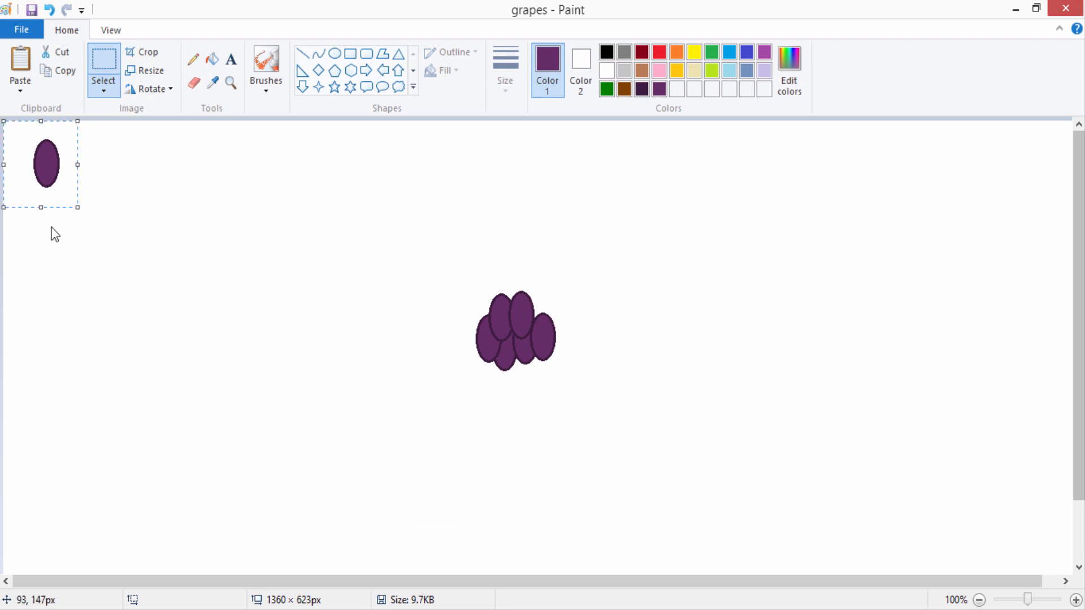
drag(44, 171, 487, 307)
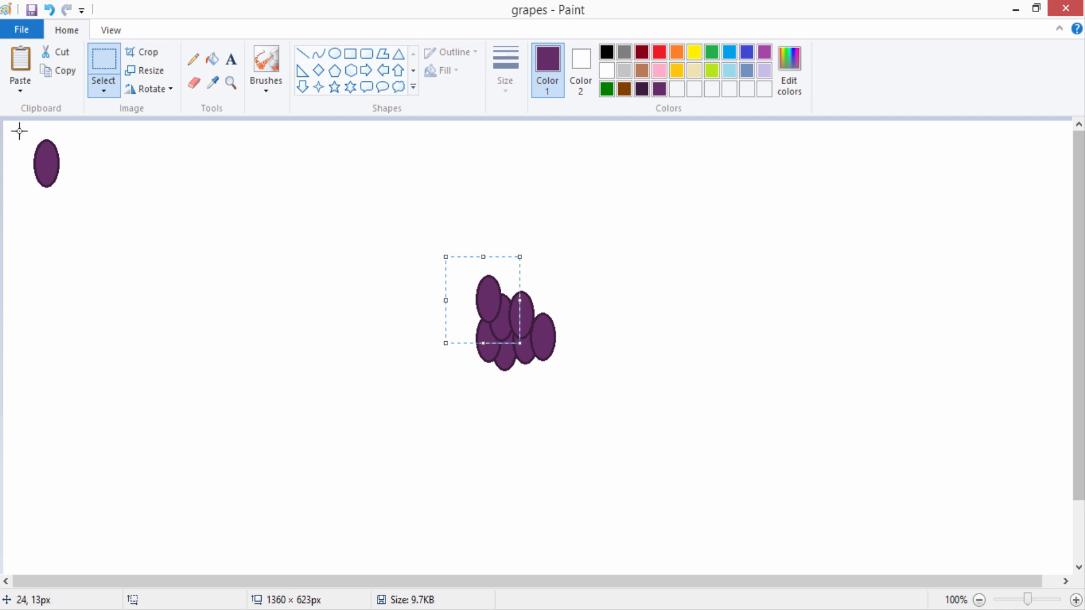
drag(19, 131, 101, 215)
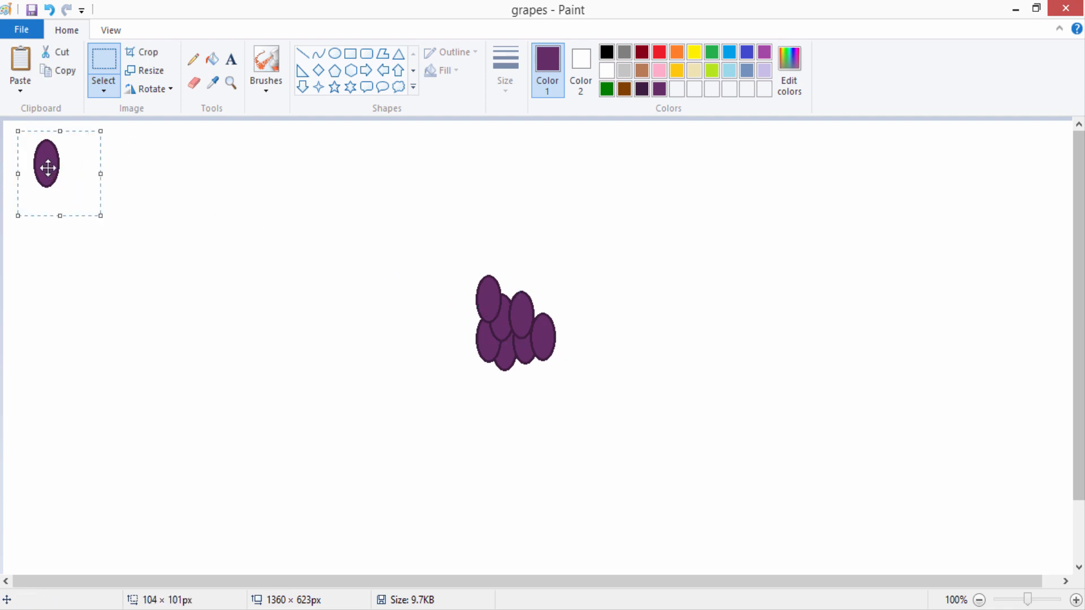
drag(48, 167, 511, 293)
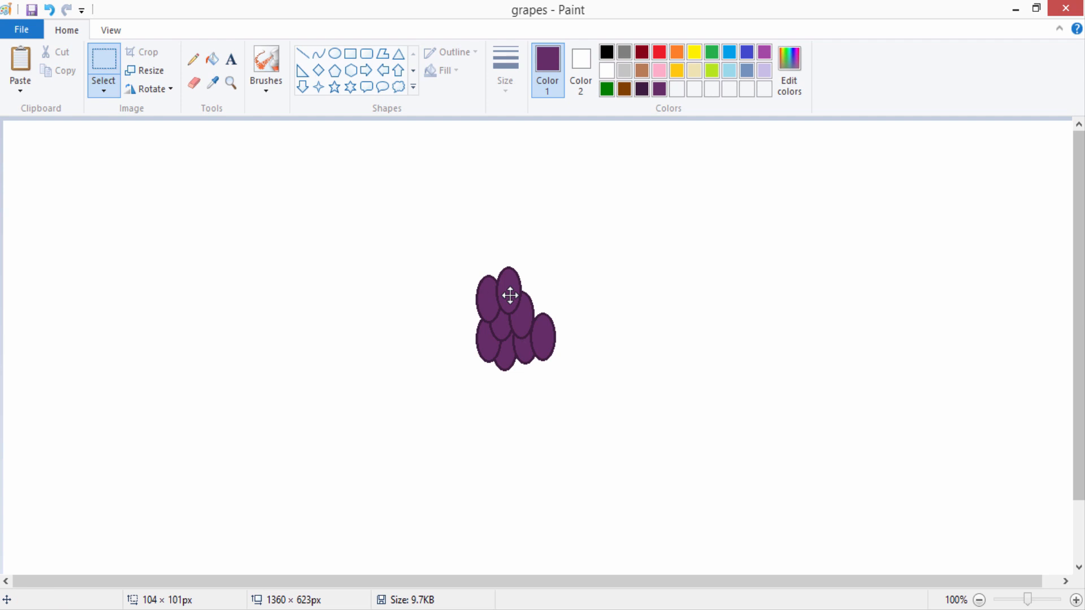
Paste two more grapes and overlap them at the cluster's upper right, one slightly above the other
right_click(331, 289)
click(369, 337)
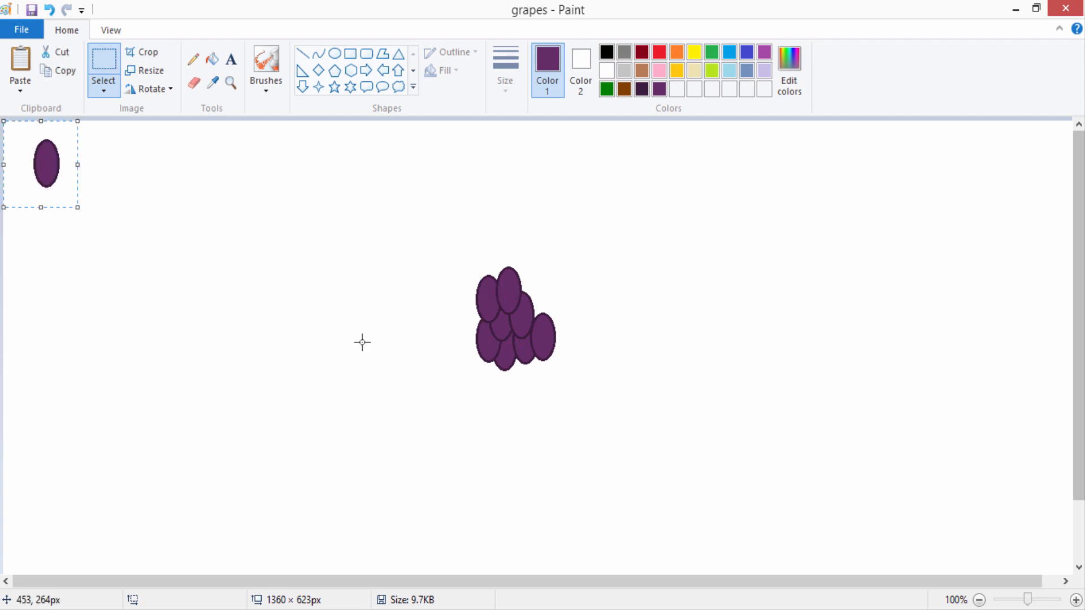
click(298, 332)
right_click(299, 333)
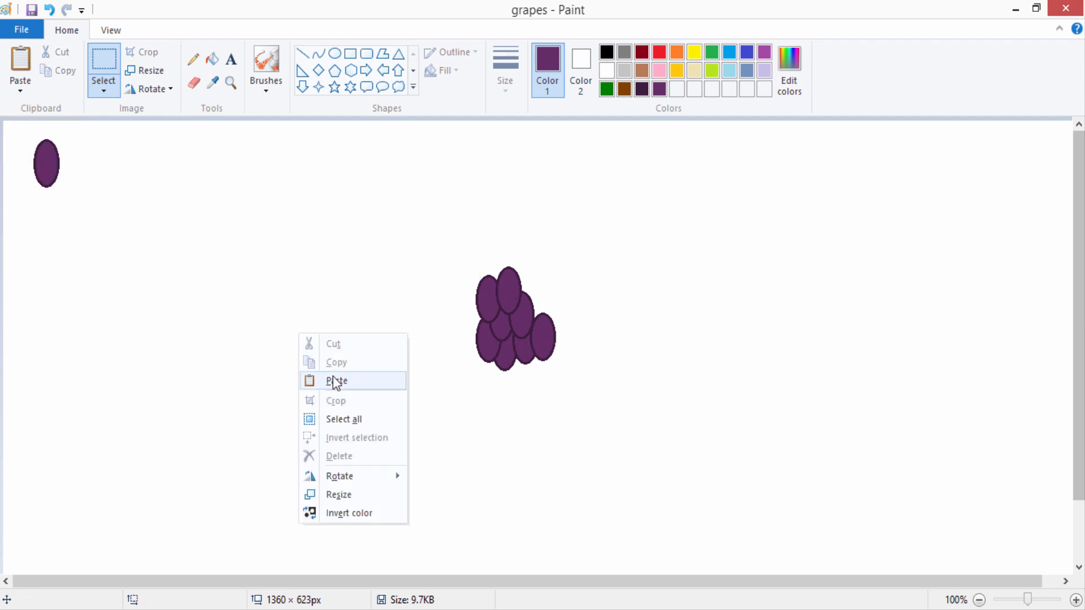
click(337, 382)
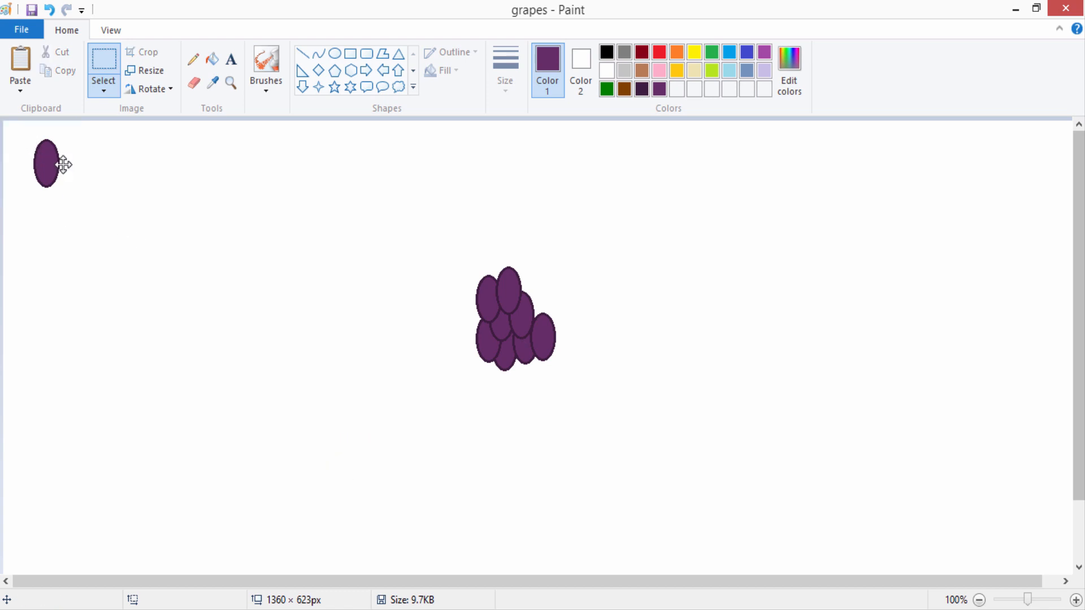
drag(64, 164, 531, 296)
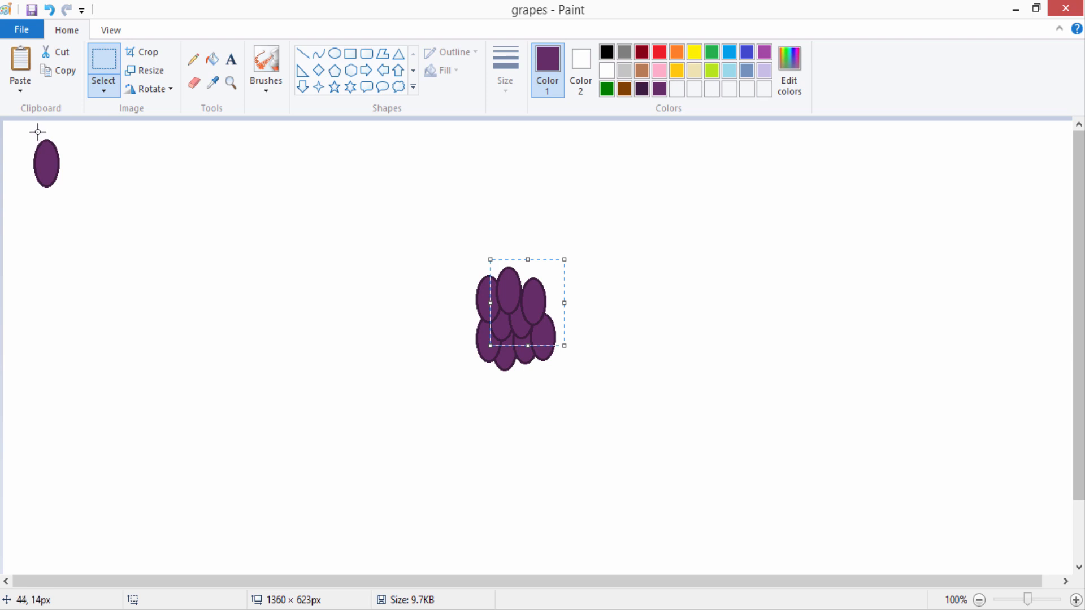
drag(25, 134, 525, 288)
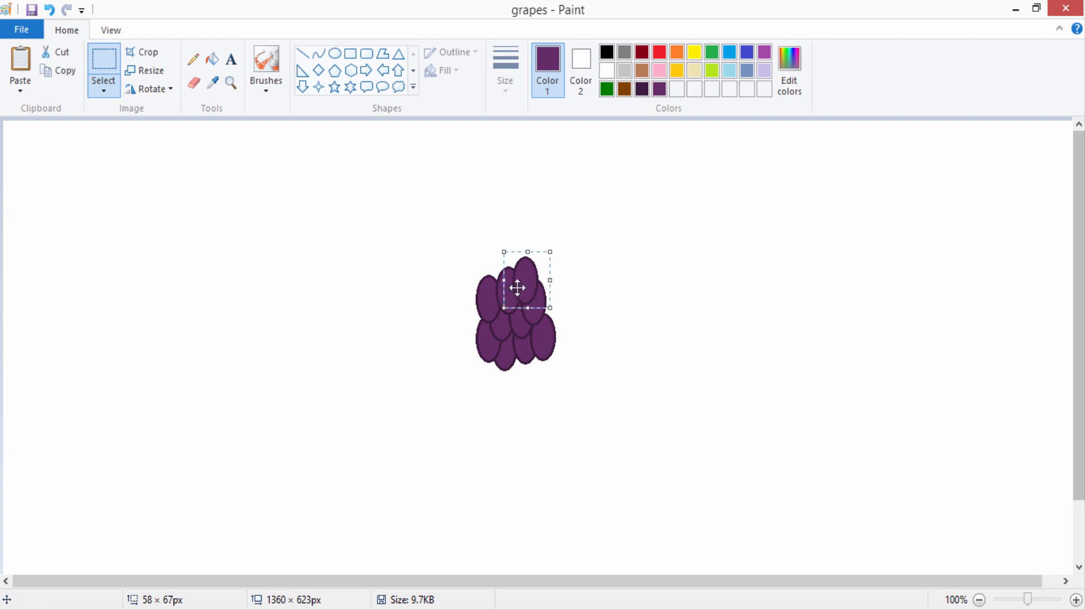
Paste two more grapes and place them side by side at the bottom of the cluster, overlapping the lowest row
right_click(192, 335)
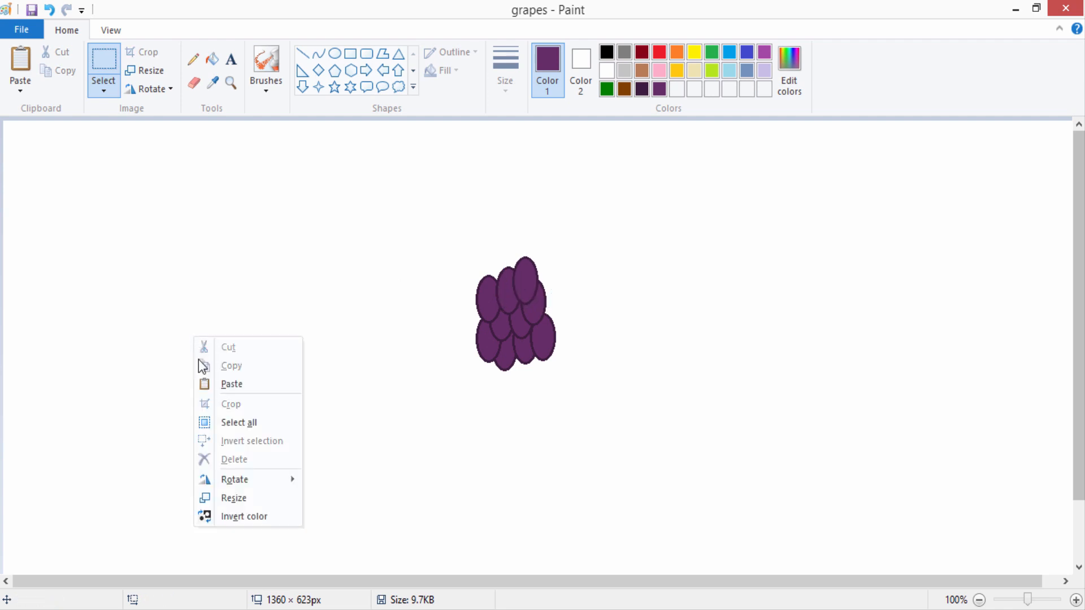
click(224, 388)
right_click(223, 388)
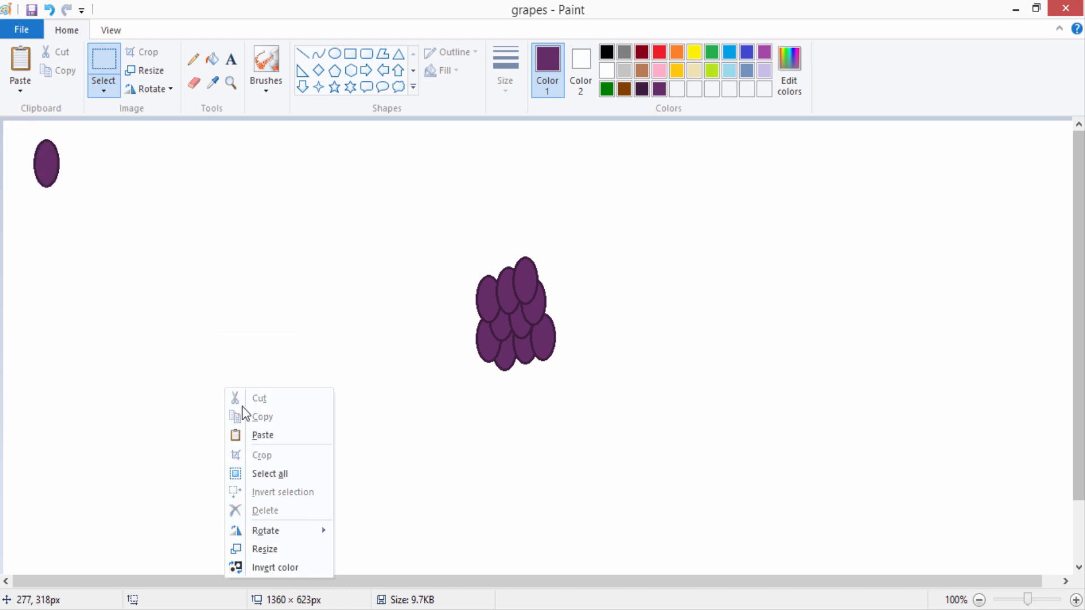
click(259, 440)
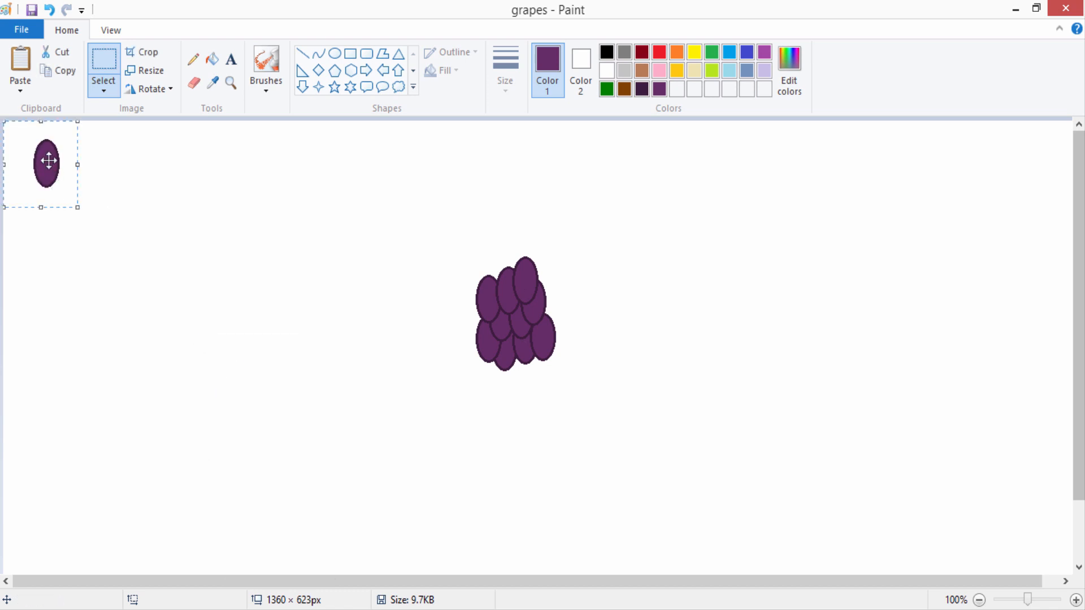
drag(49, 161, 502, 368)
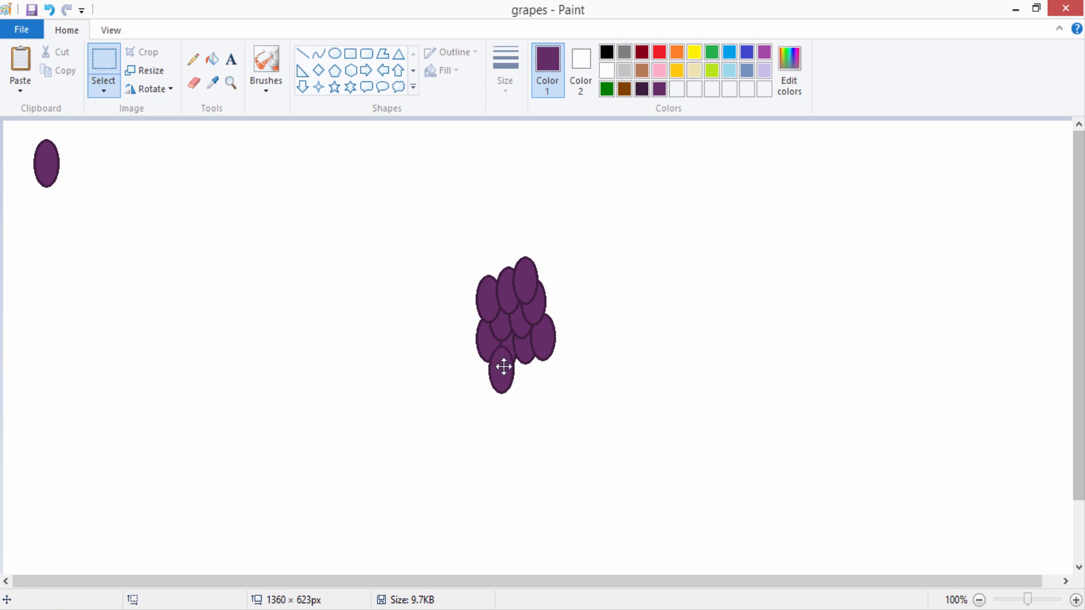
drag(19, 130, 104, 264)
drag(52, 175, 527, 377)
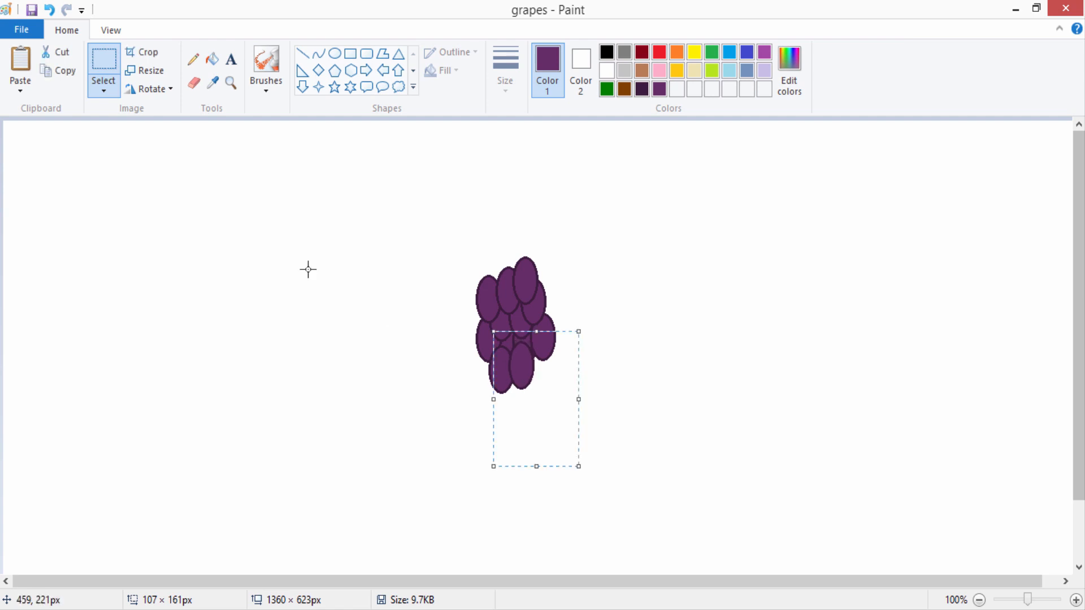
Paste two more grapes and place them side by side across the middle of the cluster, covering the gaps above the bottom pair
right_click(305, 268)
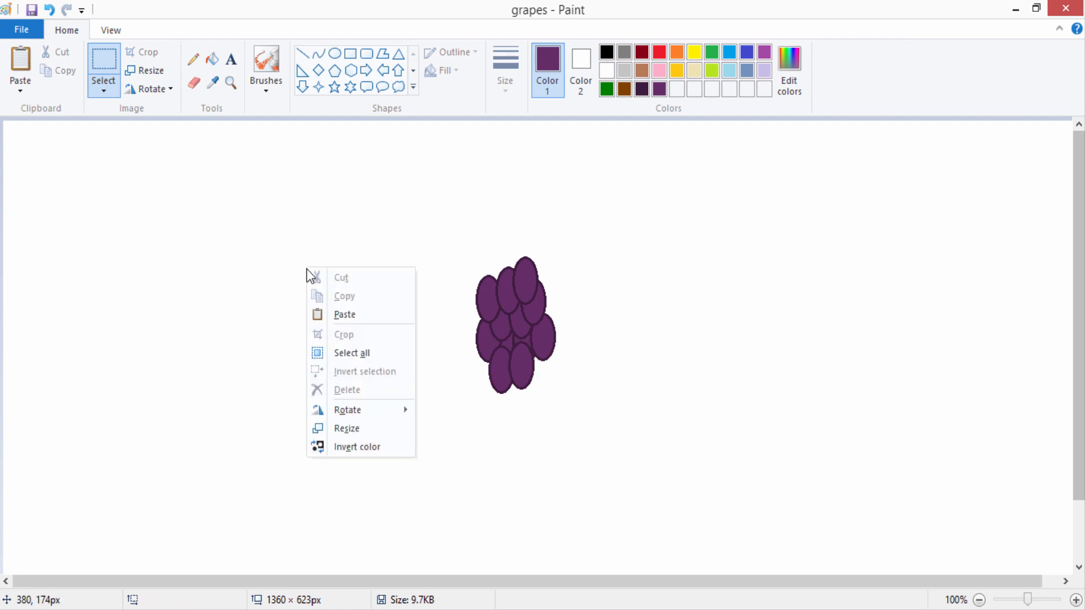
click(341, 315)
click(262, 317)
right_click(263, 319)
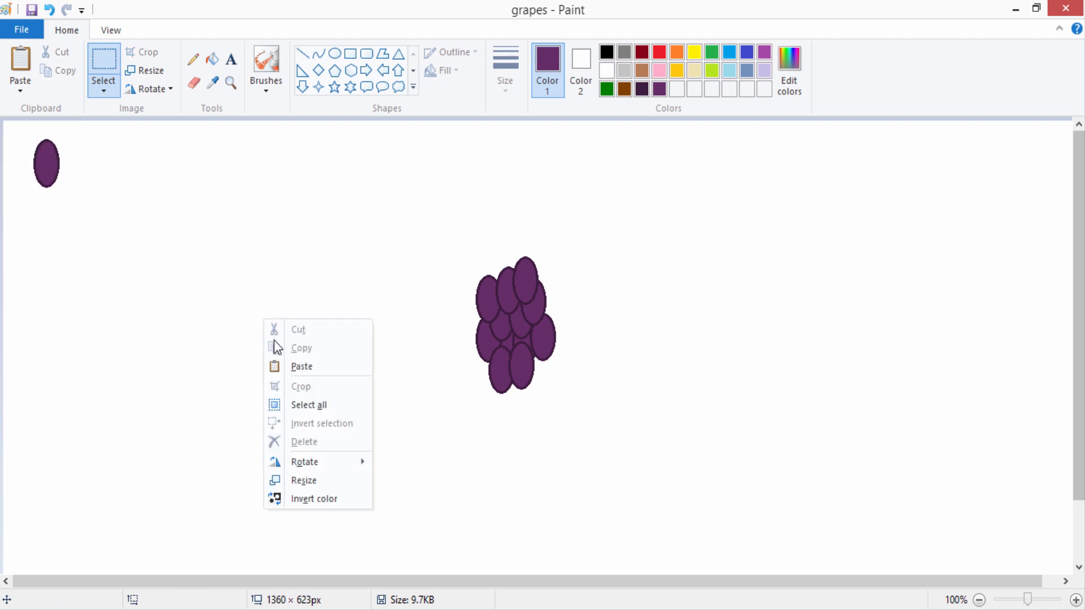
click(301, 367)
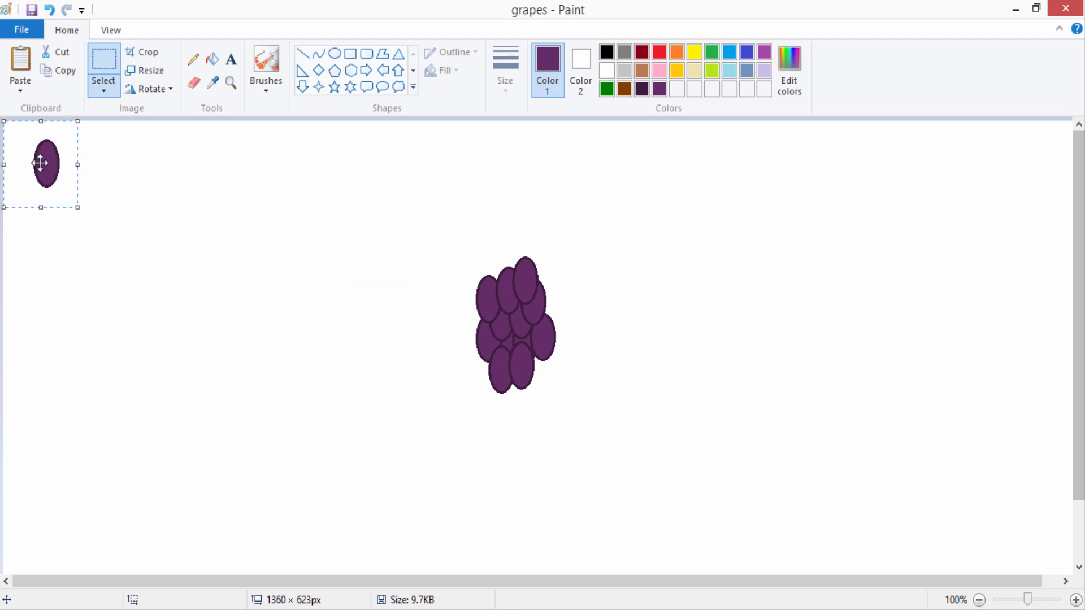
drag(39, 163, 496, 329)
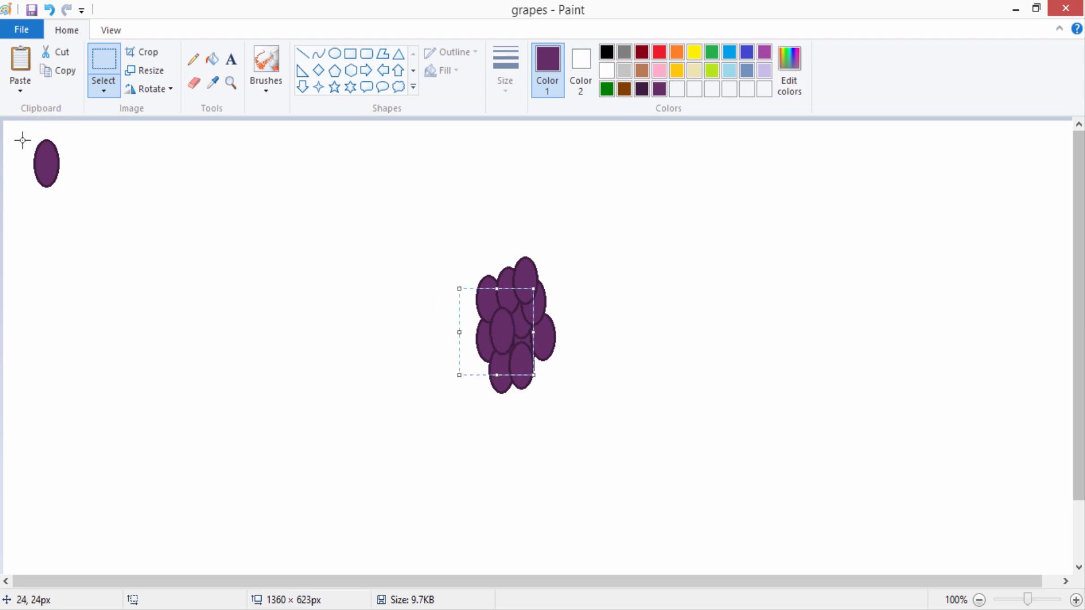
drag(21, 137, 523, 331)
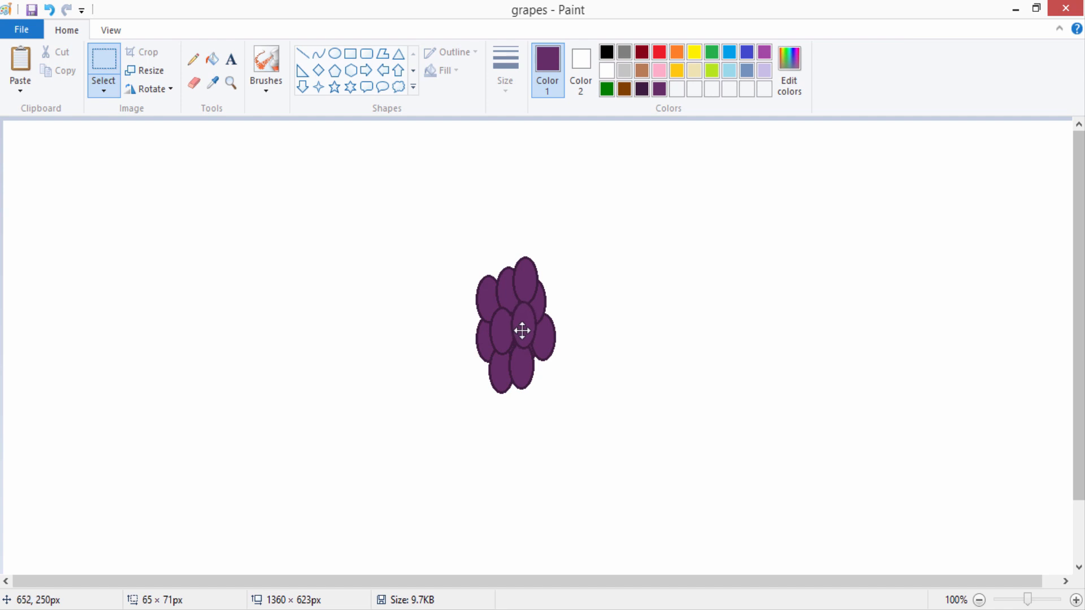
click(257, 332)
Draw the left edge of the stem as a dark brown curve rising from the top of the cluster and bowing to the right
click(320, 54)
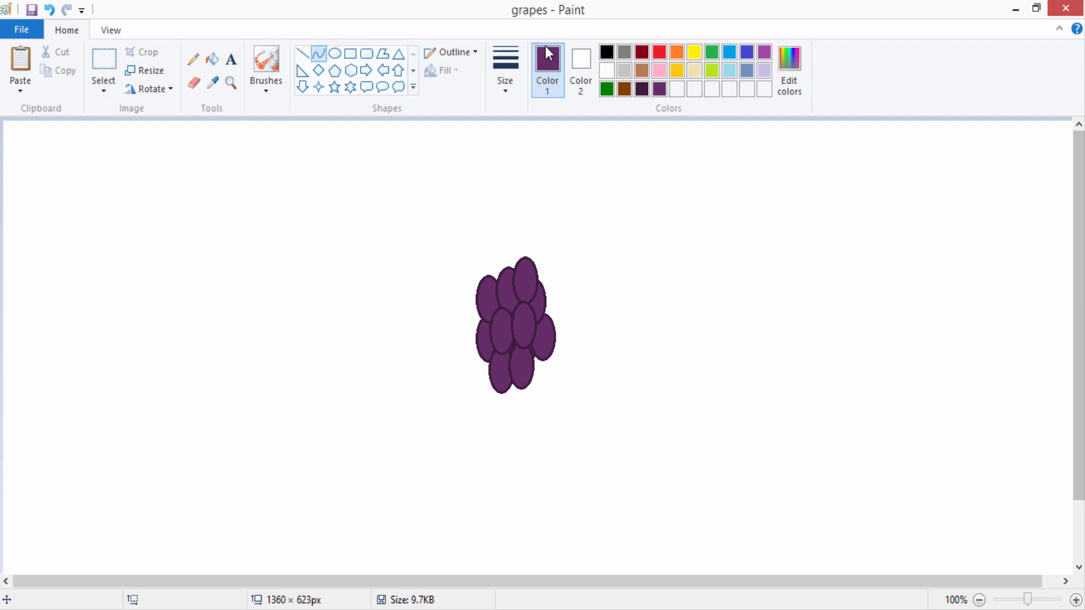
click(624, 90)
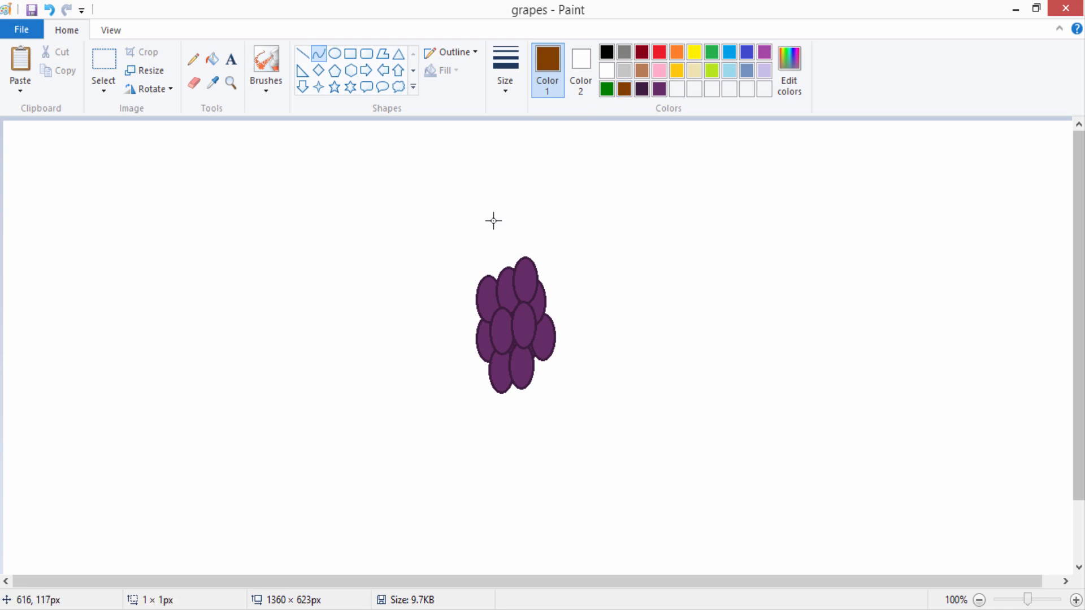
drag(493, 221, 496, 279)
click(49, 16)
drag(495, 277, 499, 203)
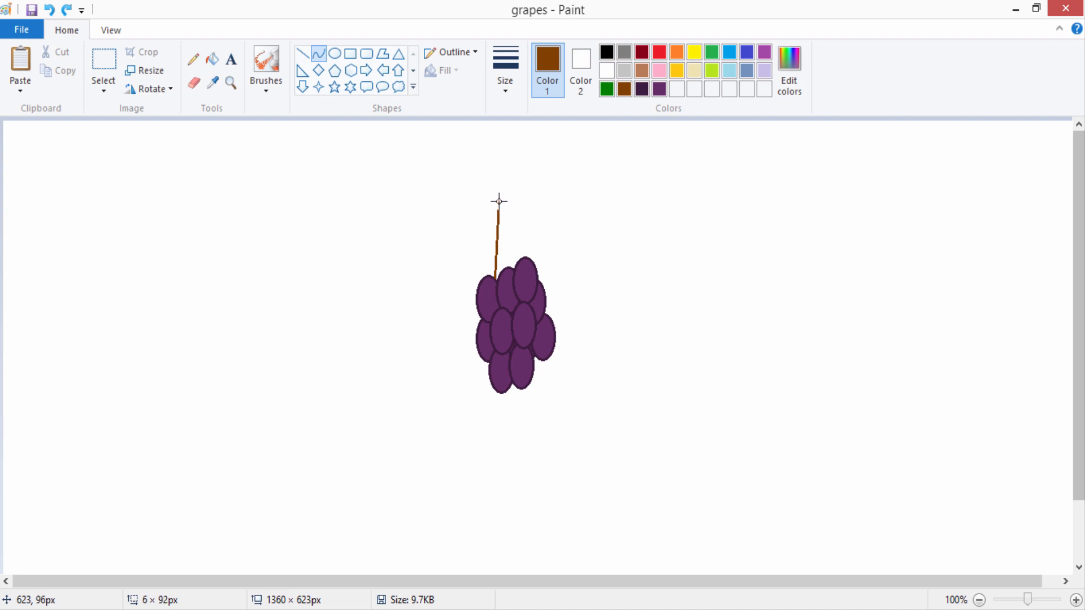
drag(503, 233, 516, 211)
click(549, 223)
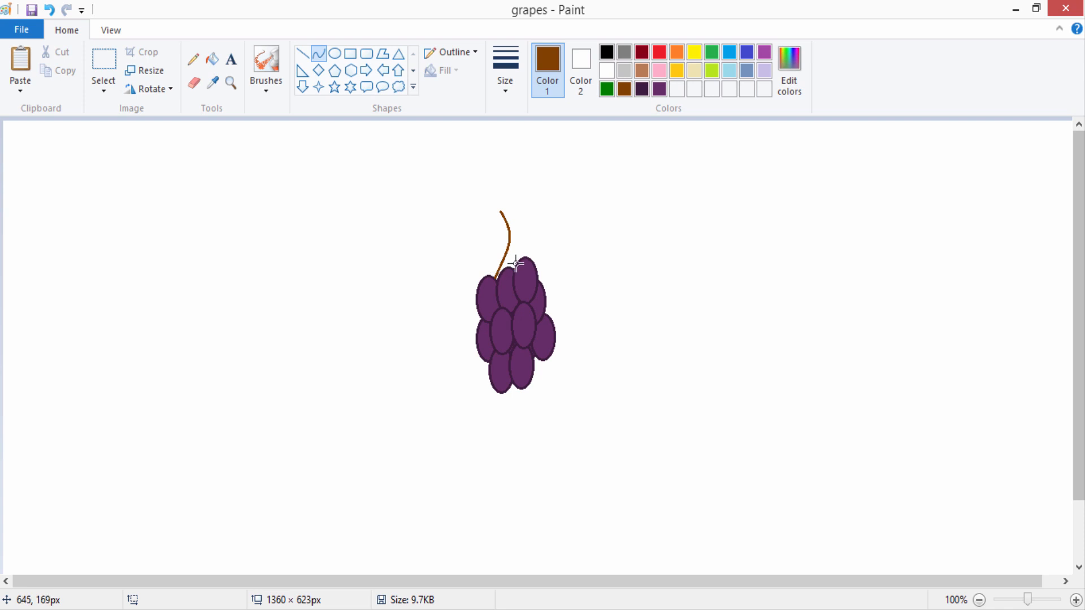
Draw the right edge of the stem as a second brown curve rising from the cluster beside the first
drag(516, 267, 515, 199)
drag(515, 224, 508, 218)
drag(513, 209, 516, 220)
click(554, 211)
Join the upper ends of the two stem edges with two brown curves that outline the cut end
drag(515, 199, 503, 213)
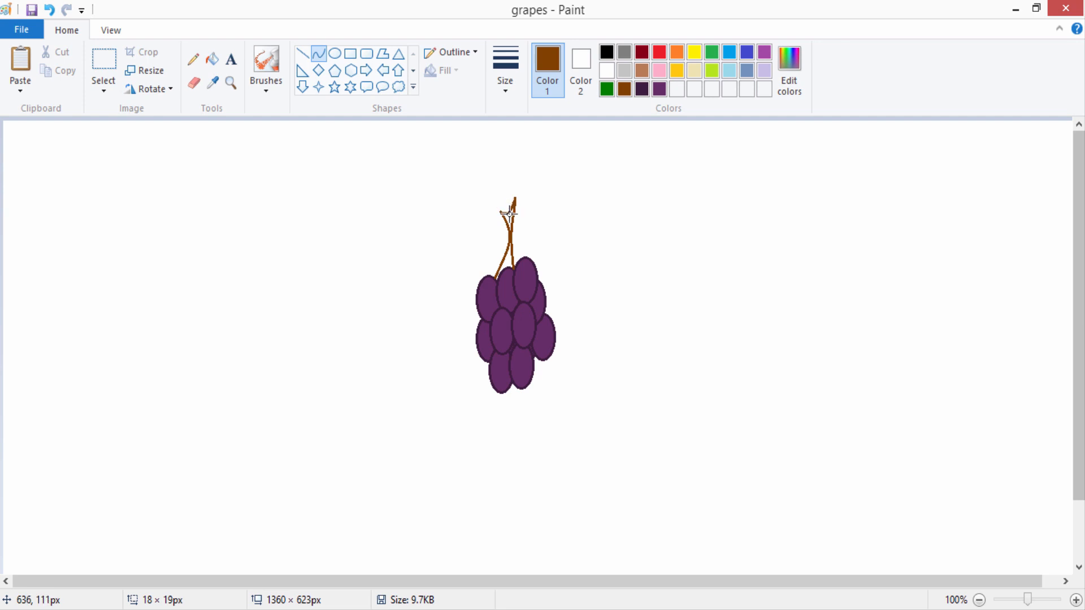
click(510, 215)
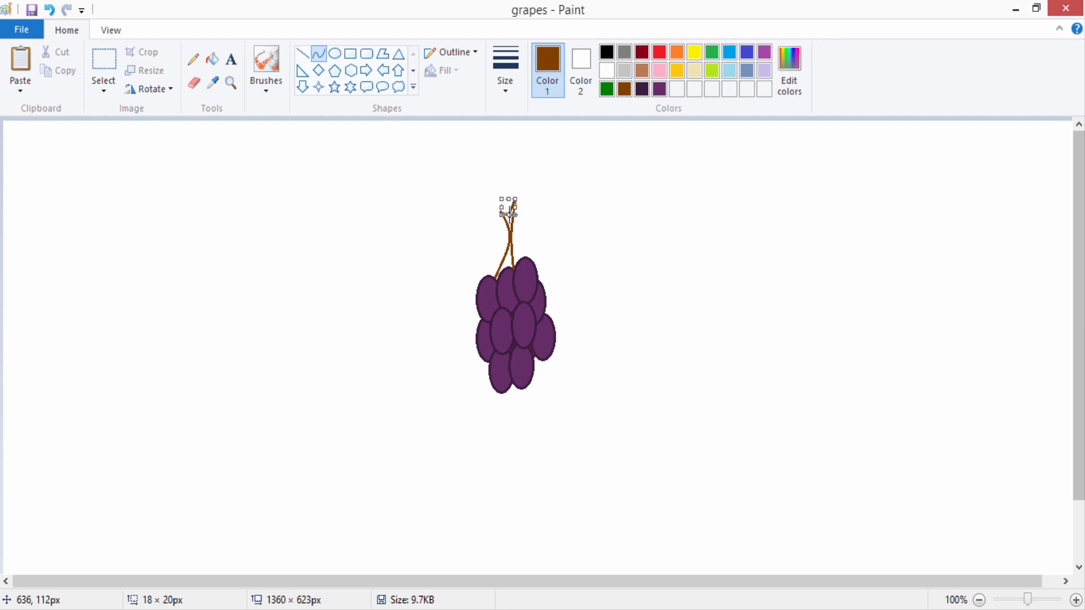
click(637, 175)
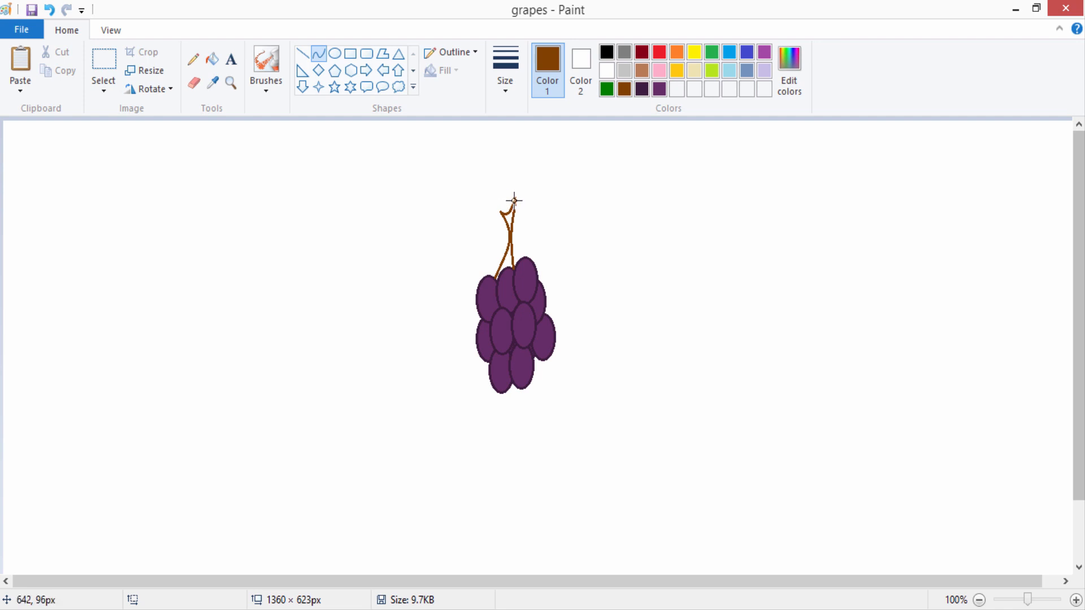
drag(515, 198, 502, 211)
mouse_move(508, 191)
mouse_down()
mouse_move(492, 204)
mouse_move(500, 204)
mouse_up()
Fill the stem with dark brown and its cut end with light brown
click(212, 59)
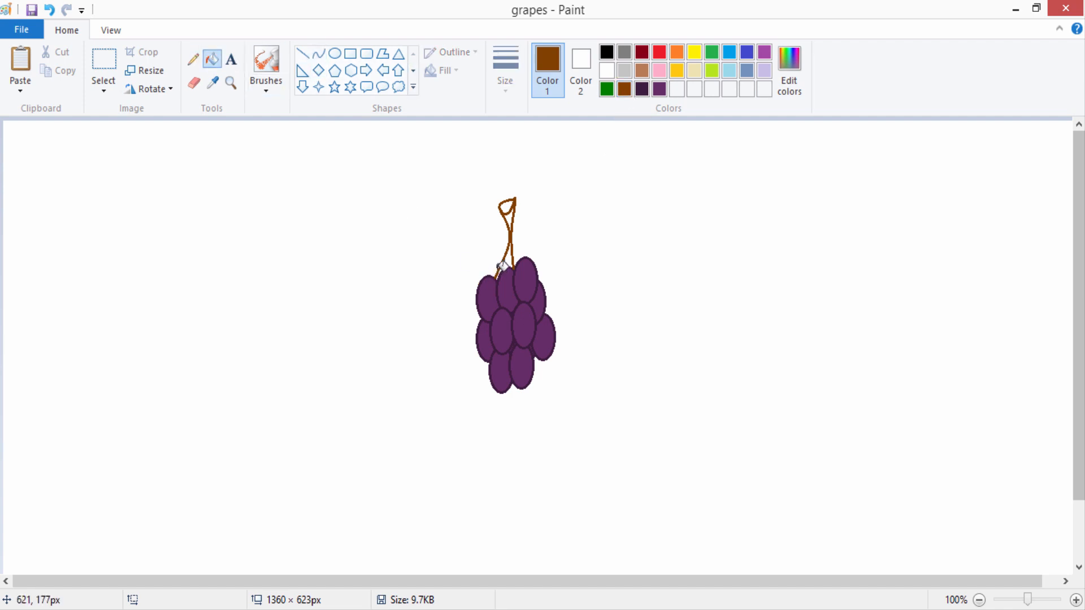
click(506, 264)
click(642, 69)
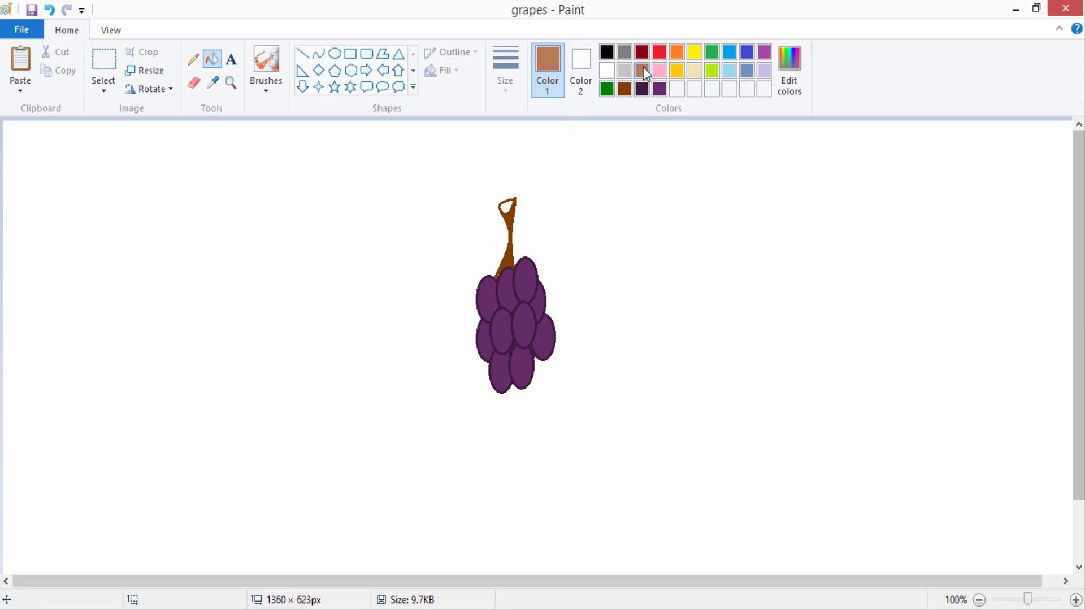
click(507, 205)
Draw the leaf's wavy upper edge with two dark green curves running up and left from the middle of the stem
click(319, 55)
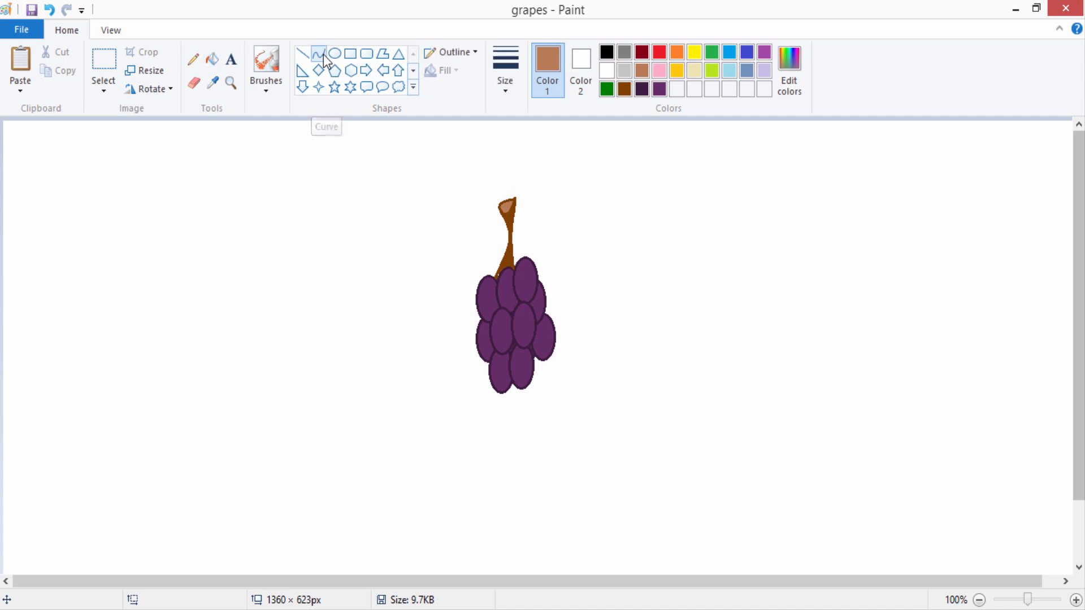
click(611, 90)
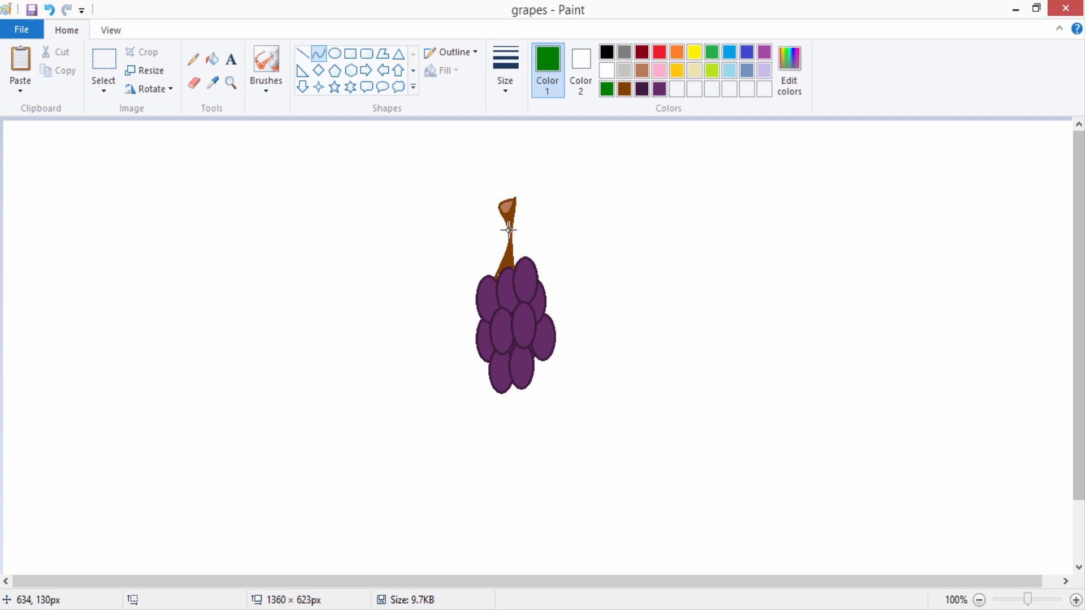
drag(508, 231, 479, 218)
click(49, 10)
drag(508, 232, 492, 181)
mouse_move(481, 212)
mouse_down()
mouse_move(453, 184)
mouse_move(468, 174)
mouse_up()
click(468, 175)
click(520, 173)
Draw the leaf's wavy lower edge from the stem and close the leaf at its tip with dark green curves
drag(508, 236, 480, 250)
click(407, 248)
drag(478, 237, 422, 218)
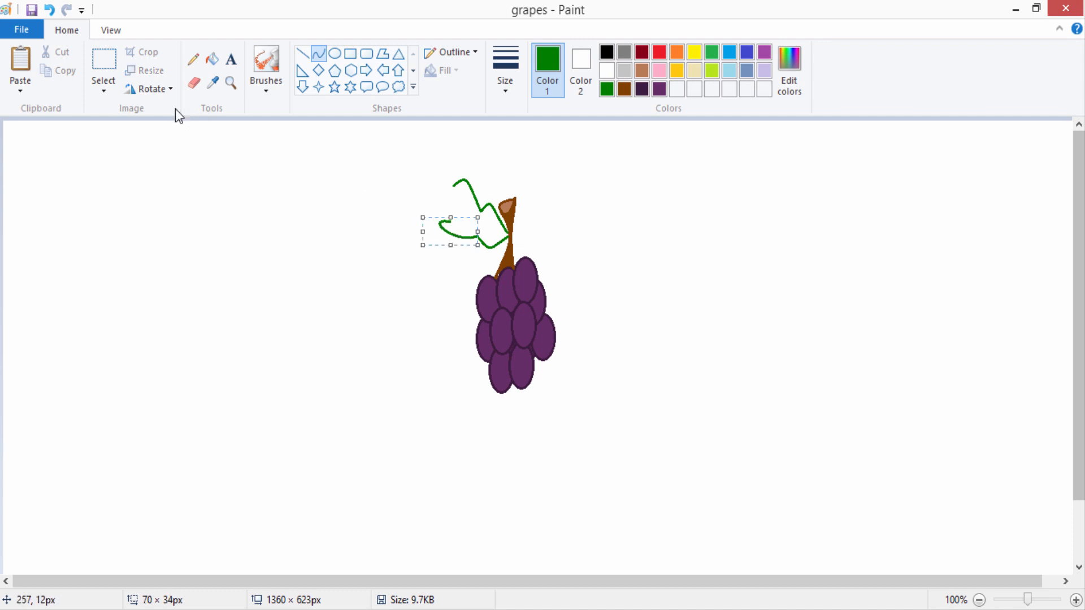
click(56, 13)
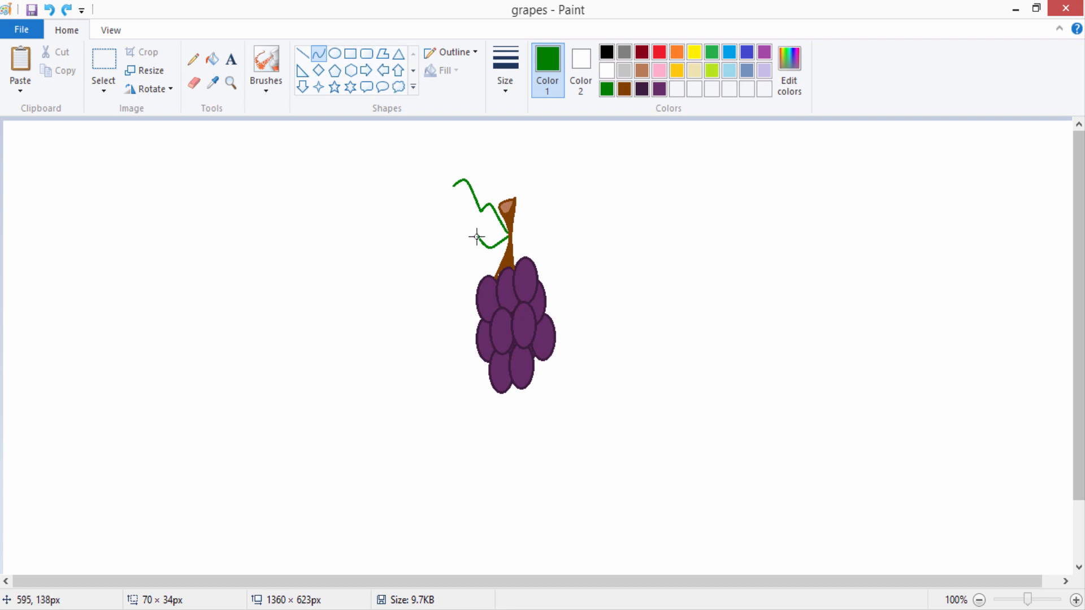
drag(478, 237, 458, 248)
click(376, 198)
drag(454, 185, 410, 171)
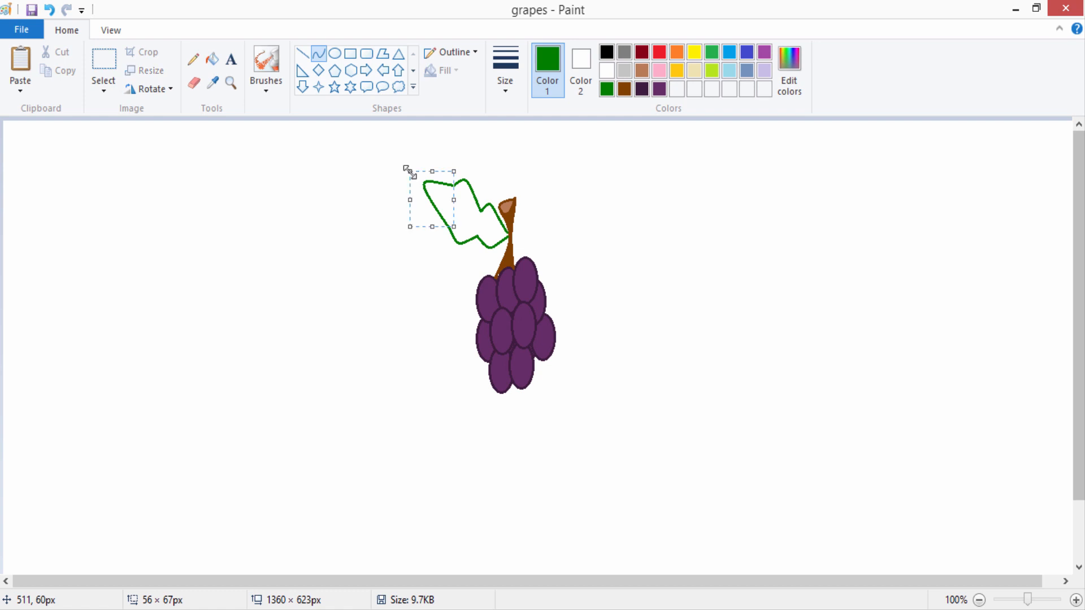
click(381, 211)
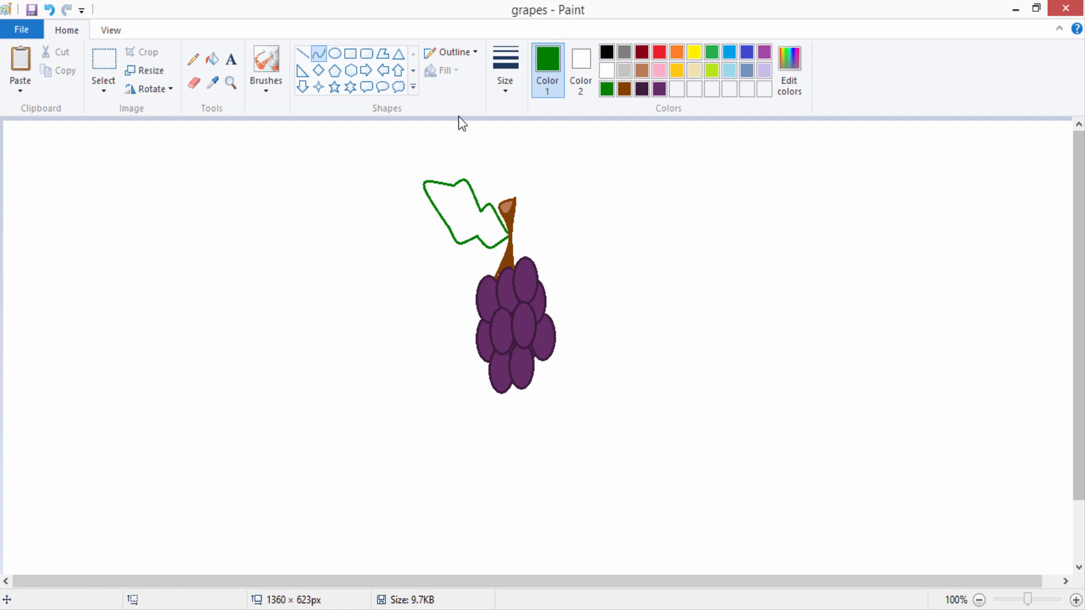
Fill the leaf with dark green and draw branching lime veins across it with the Pencil
click(212, 59)
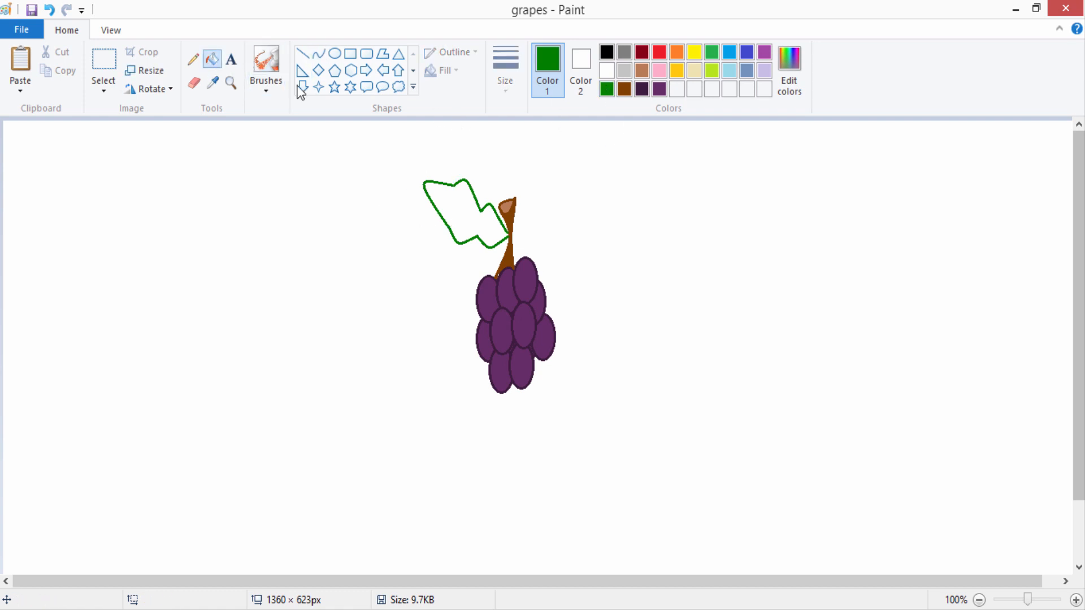
click(454, 206)
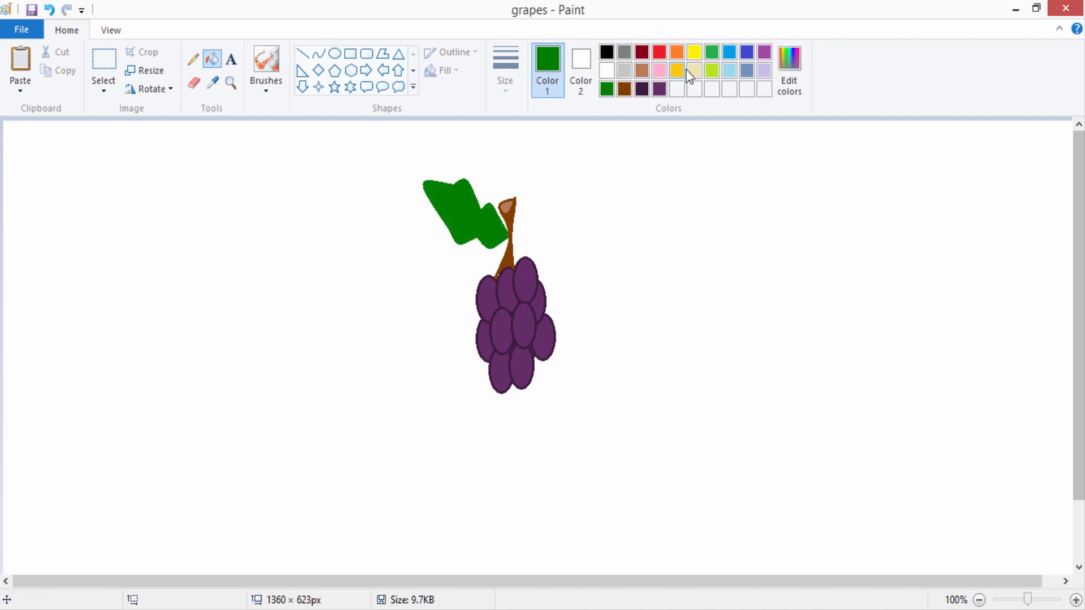
click(713, 73)
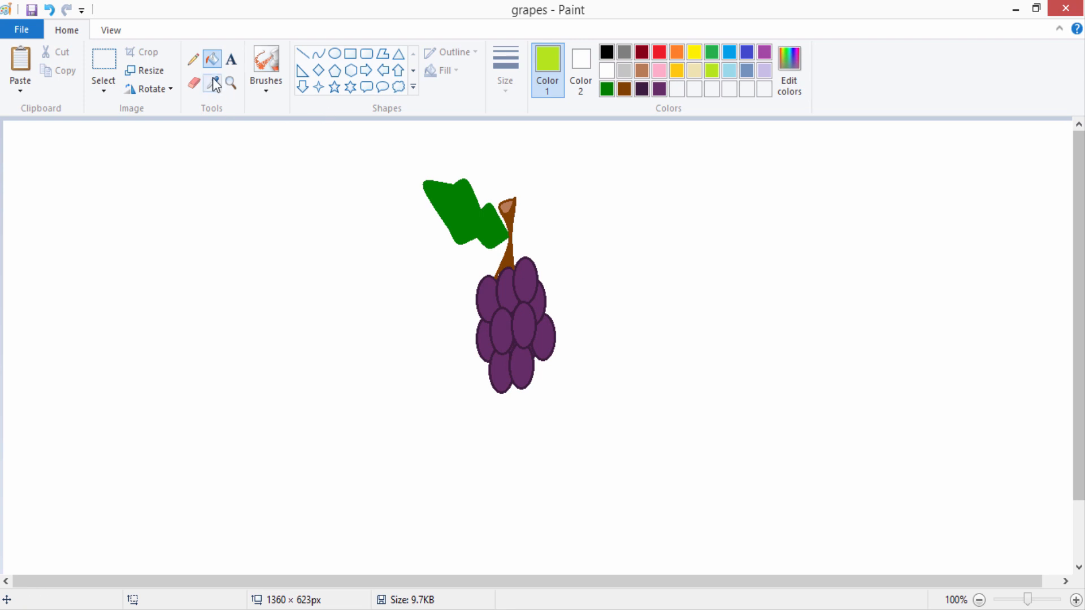
click(198, 63)
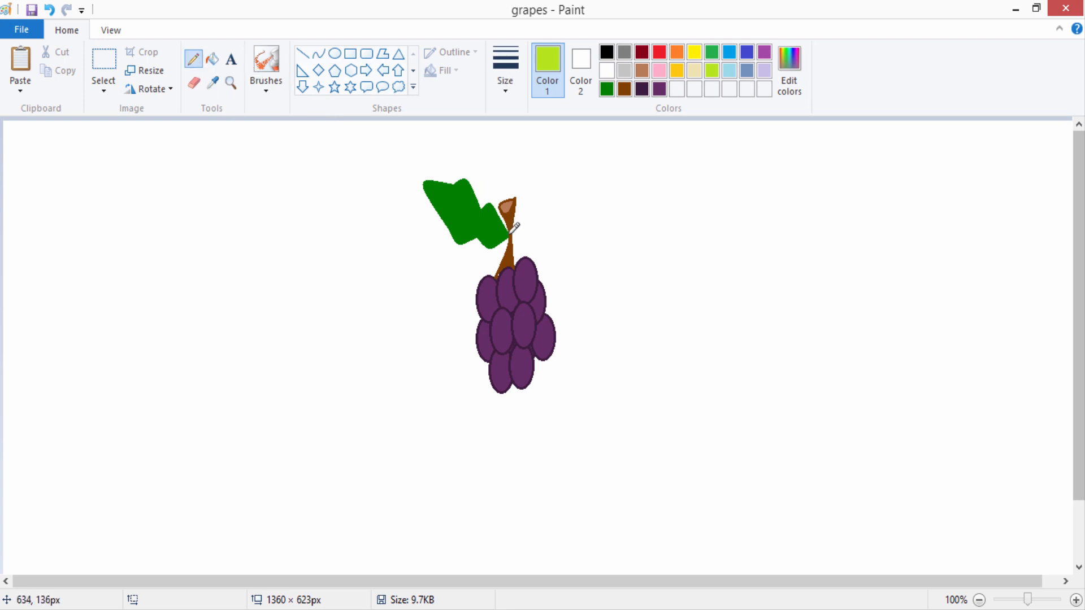
drag(513, 228, 443, 195)
drag(472, 215, 465, 191)
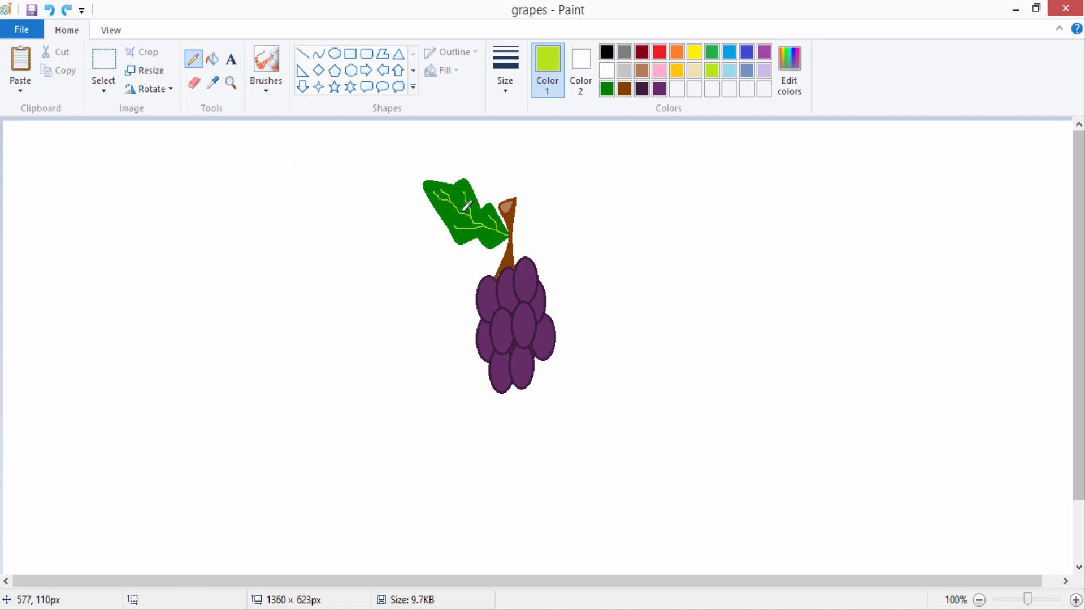
Add two more short lime side veins to the leaf with the Pencil
drag(459, 212, 442, 209)
drag(504, 236, 489, 238)
Draw a dark green tendril running right from the middle of the stem, with a small circular loop between two curves and an upturned end
click(319, 55)
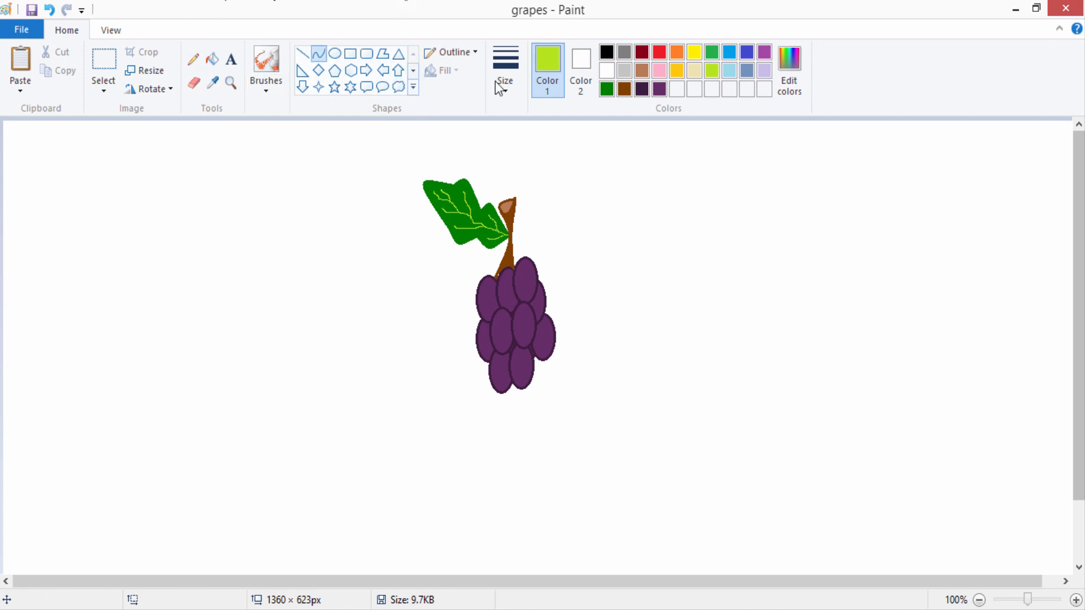
click(608, 90)
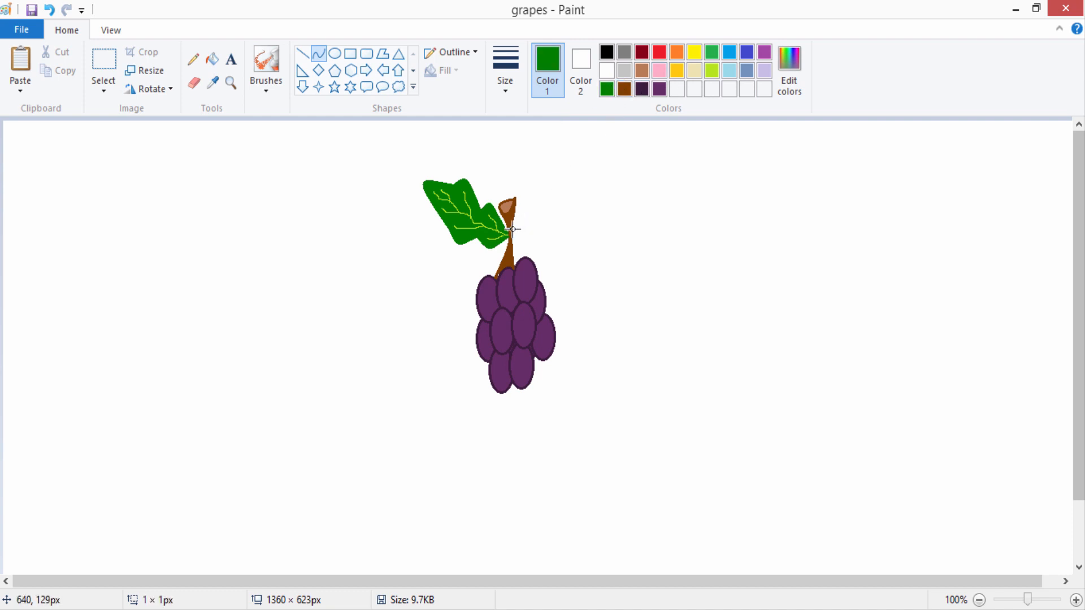
mouse_move(512, 229)
mouse_down()
mouse_move(548, 216)
mouse_move(536, 204)
mouse_move(530, 215)
mouse_up()
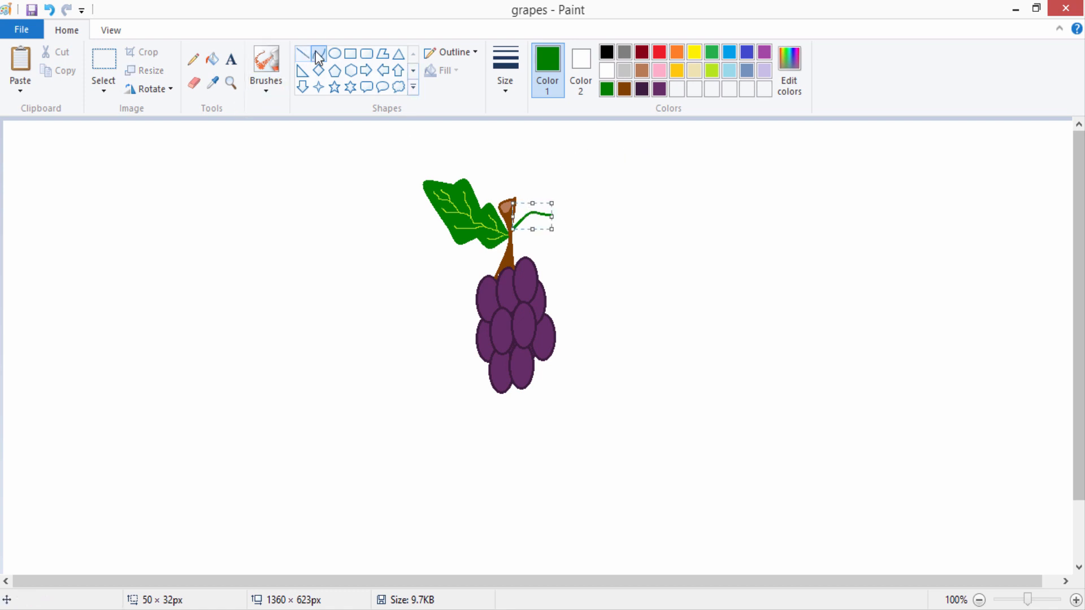
click(332, 56)
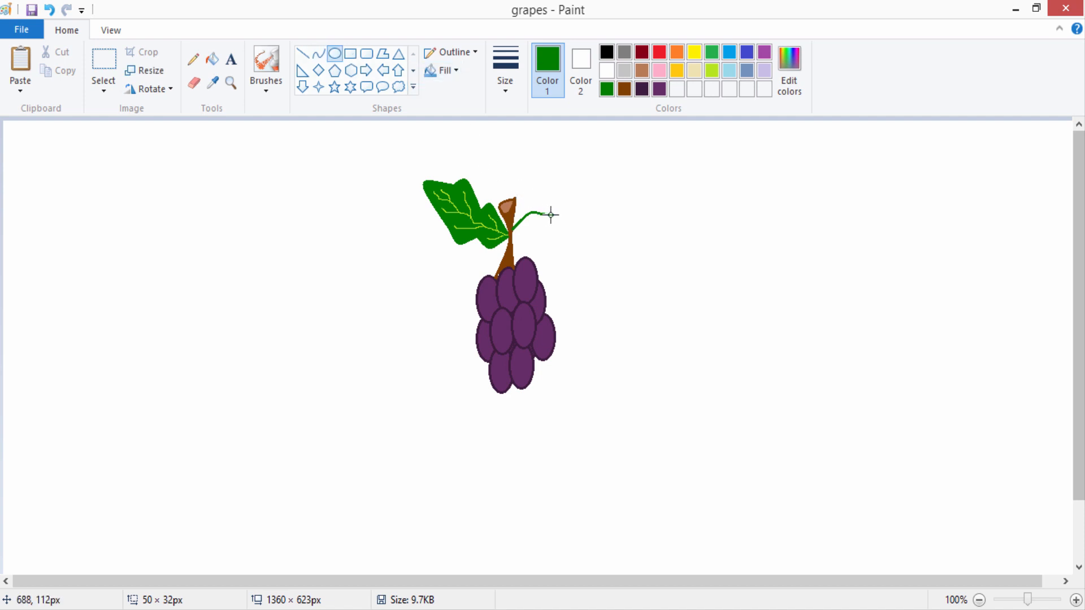
drag(551, 215, 559, 223)
click(574, 150)
click(319, 54)
drag(546, 220, 595, 226)
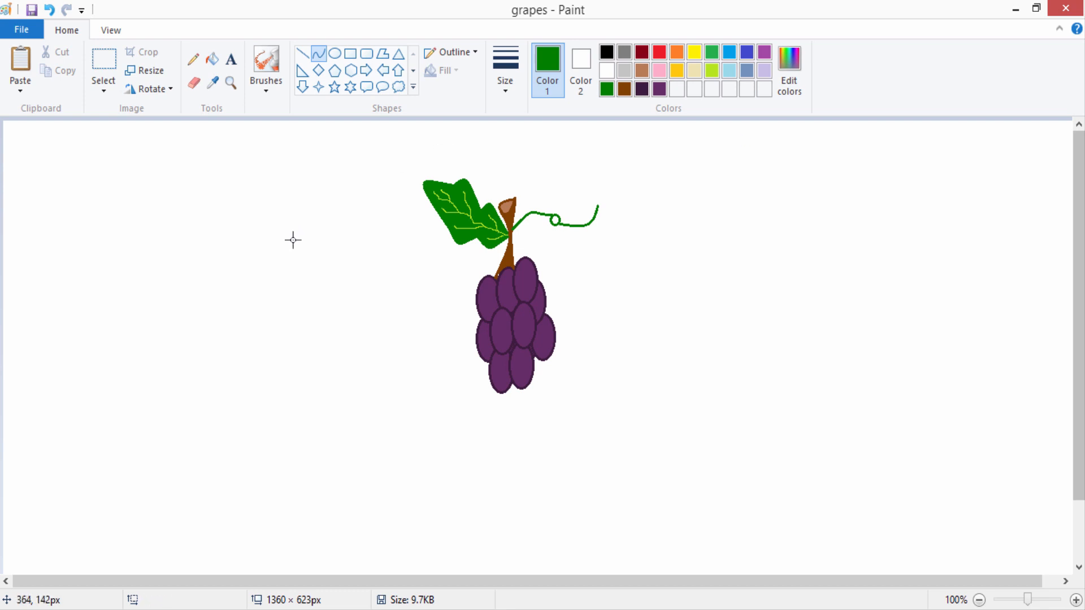
click(151, 211)
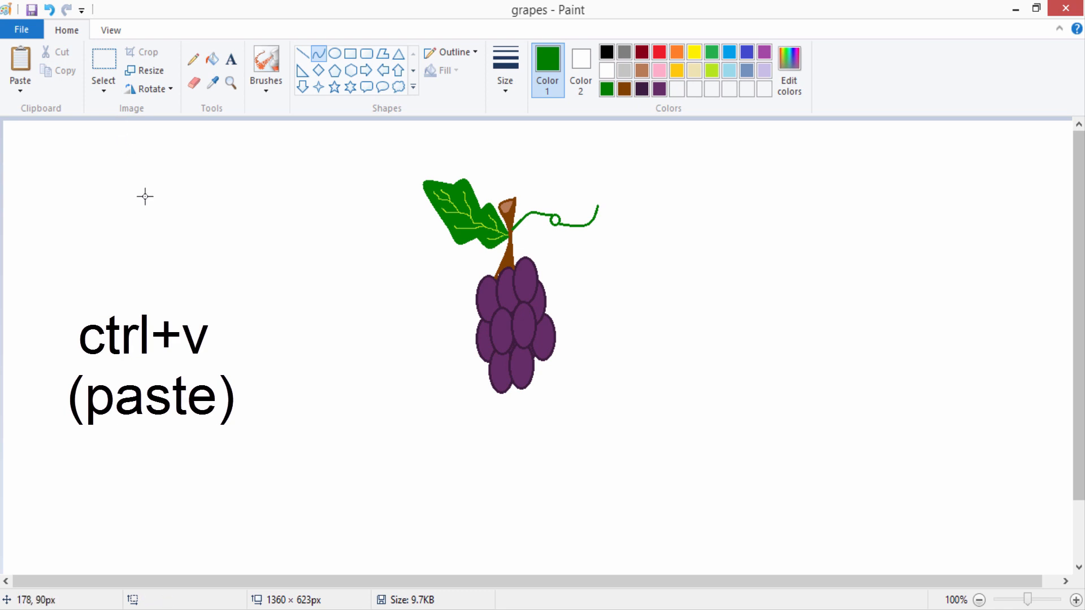
Paste another purple grape and place it over the lower right edge of the bunch, leaving a spare pasted grape beside the drawing
click(511, 325)
click(256, 312)
key(ctrl+v)
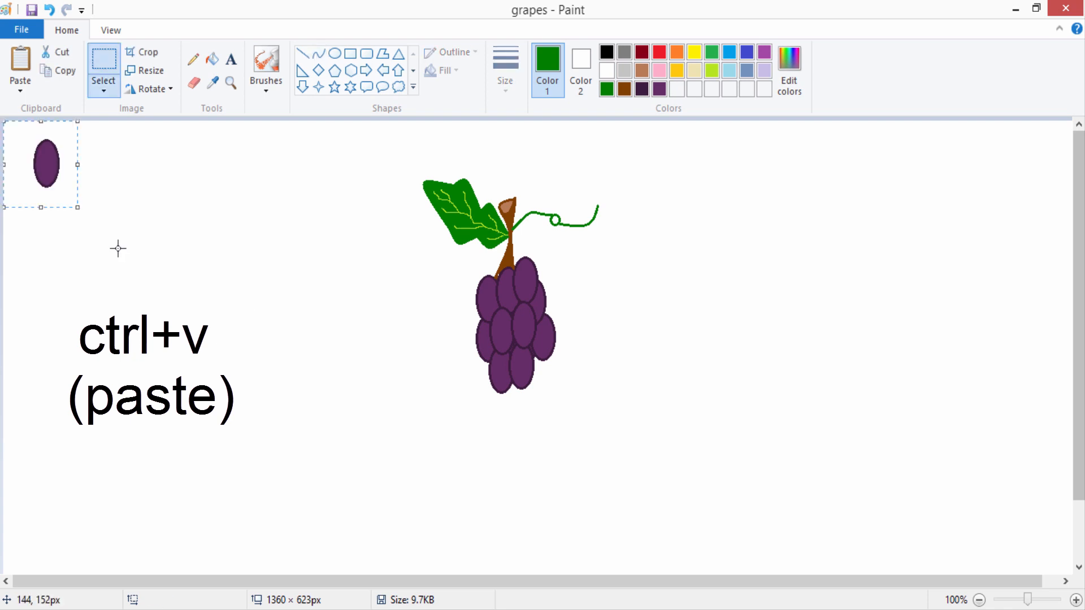
drag(46, 162, 536, 350)
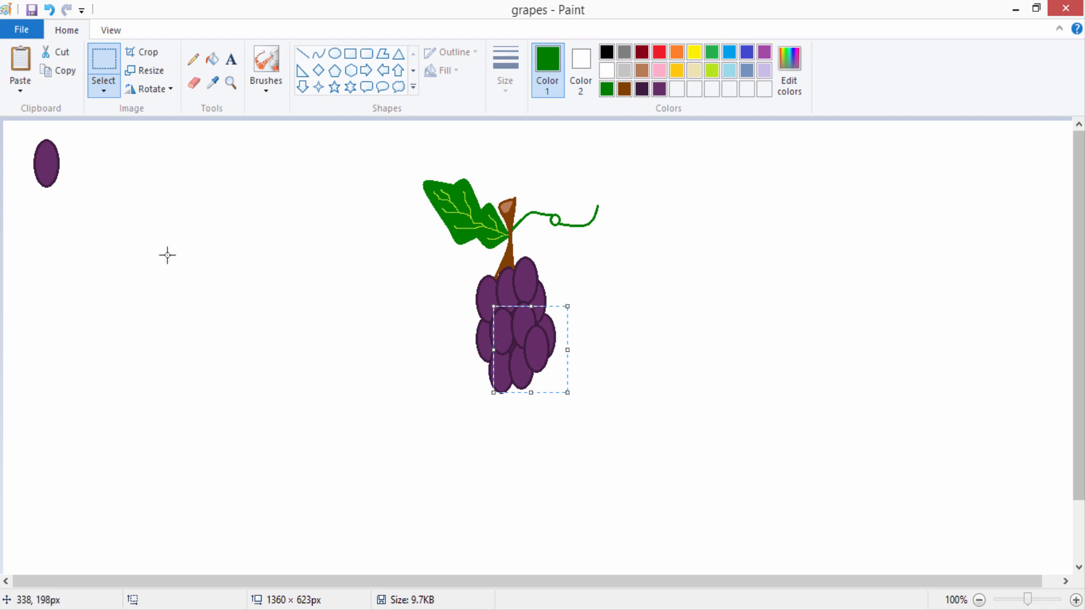
click(19, 146)
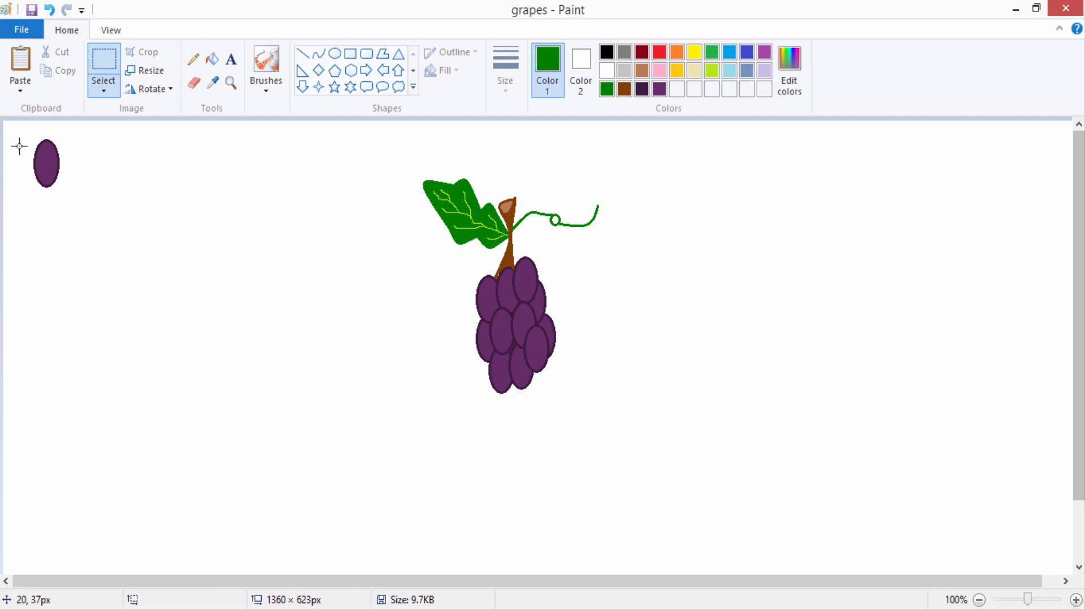
Select the spare grape and move it to the bottom tip of the bunch
drag(21, 143, 73, 198)
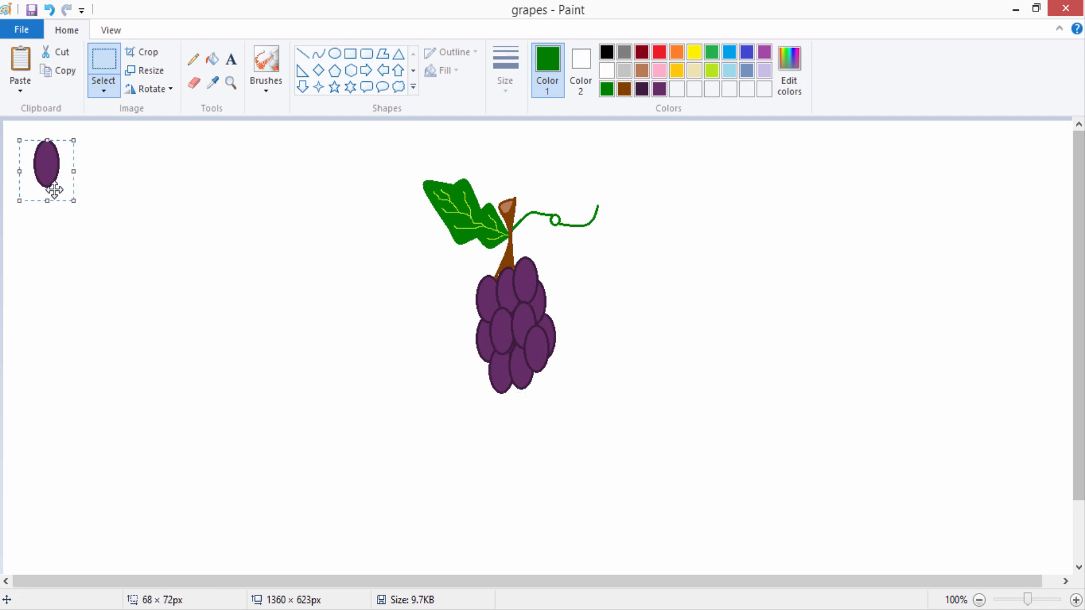
click(164, 199)
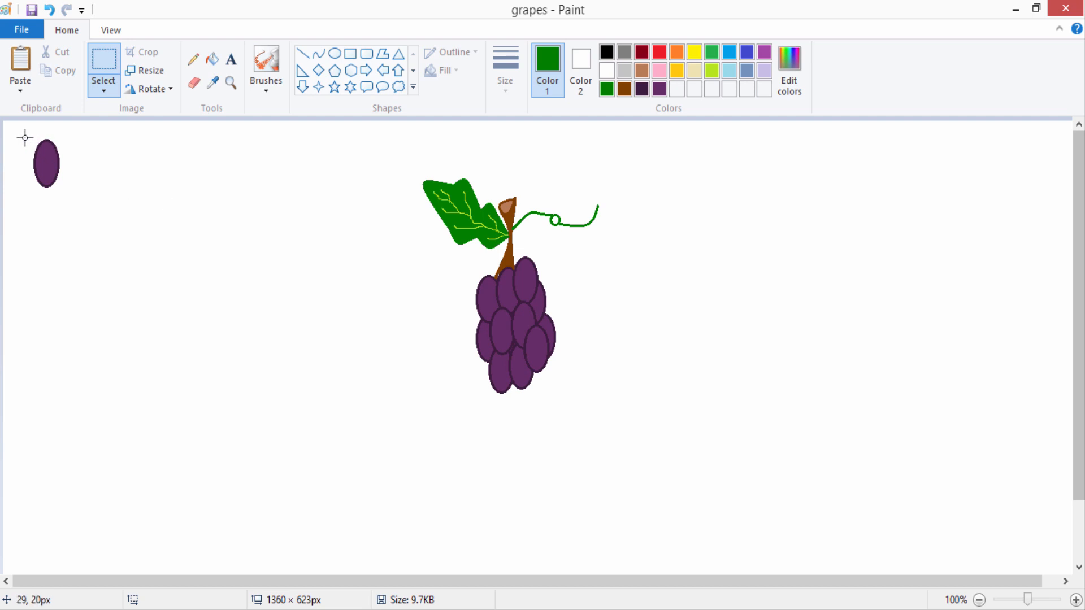
drag(25, 138, 78, 193)
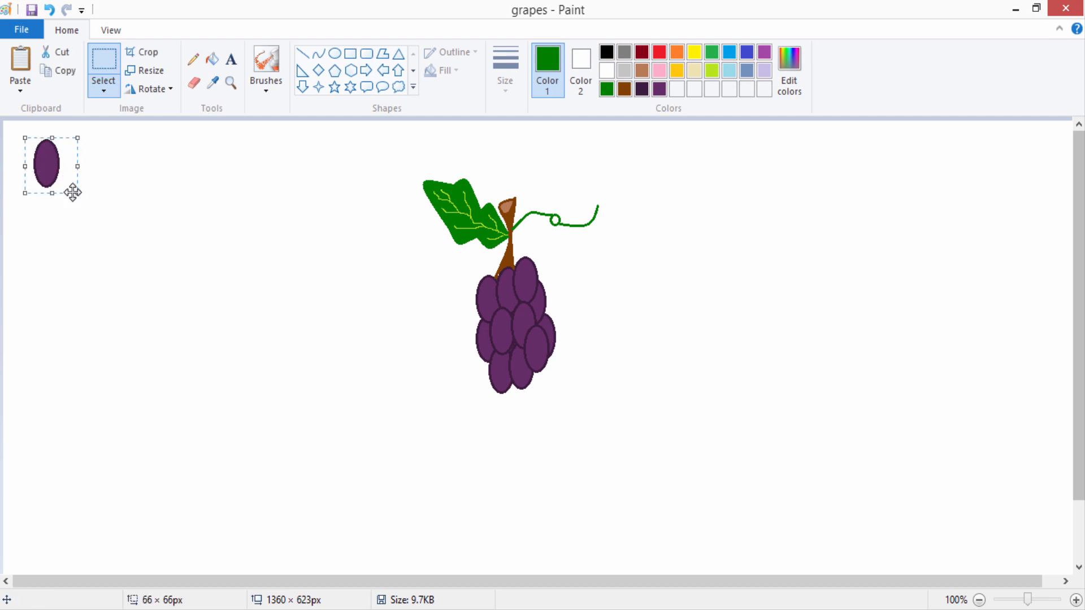
drag(31, 165, 507, 396)
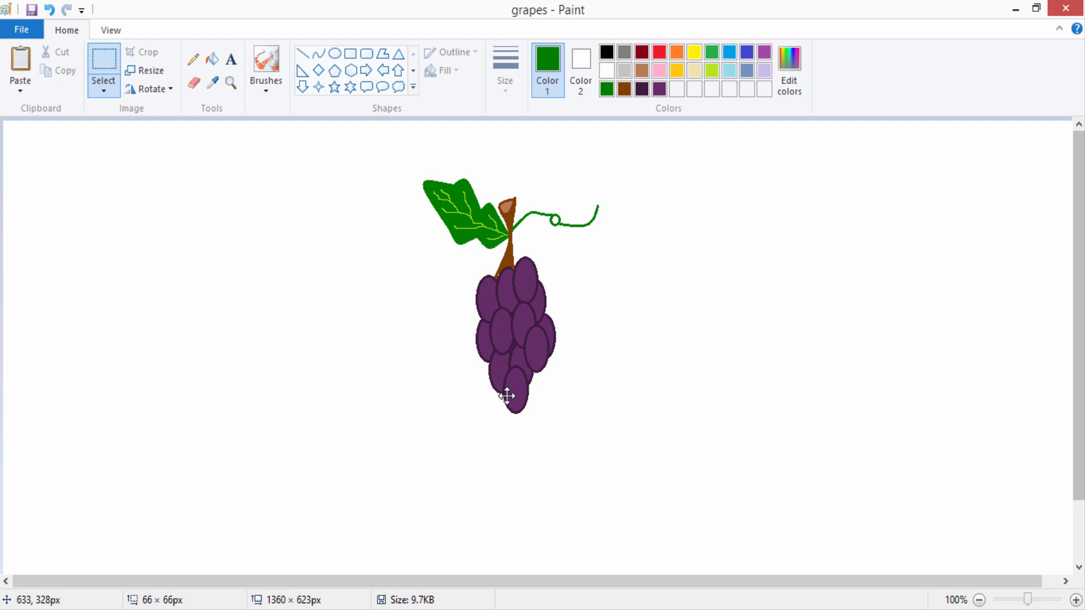
click(327, 357)
Paste two more grapes, placing one just right of the bottom grape and the other over the lower middle of the bunch
key(ctrl+v)
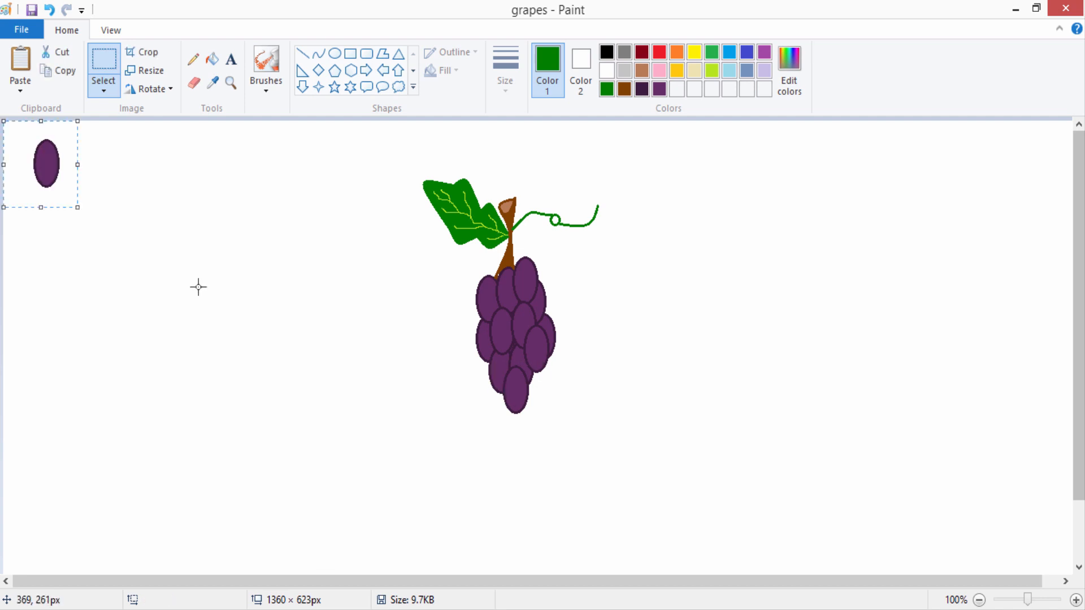
drag(41, 160, 525, 371)
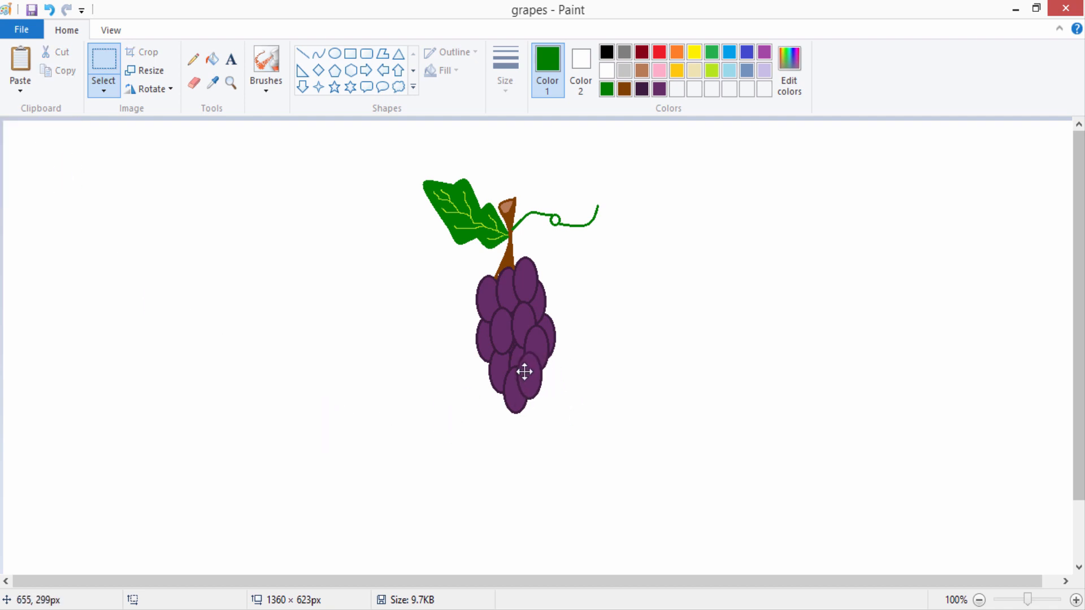
click(271, 376)
key(ctrl+v)
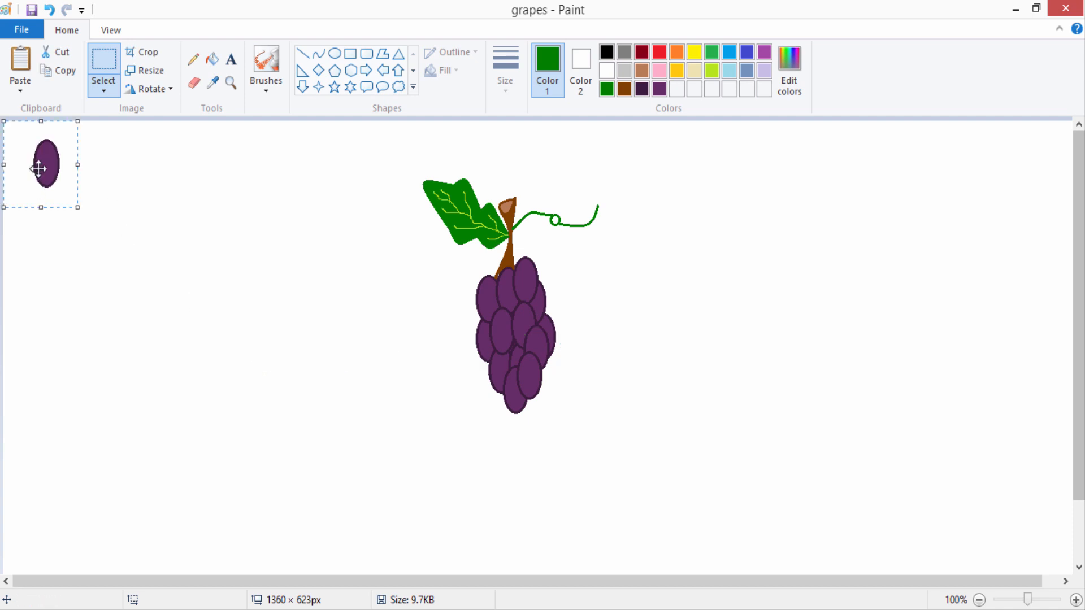
mouse_move(38, 168)
mouse_down()
mouse_move(373, 422)
mouse_move(468, 400)
mouse_move(509, 357)
mouse_up()
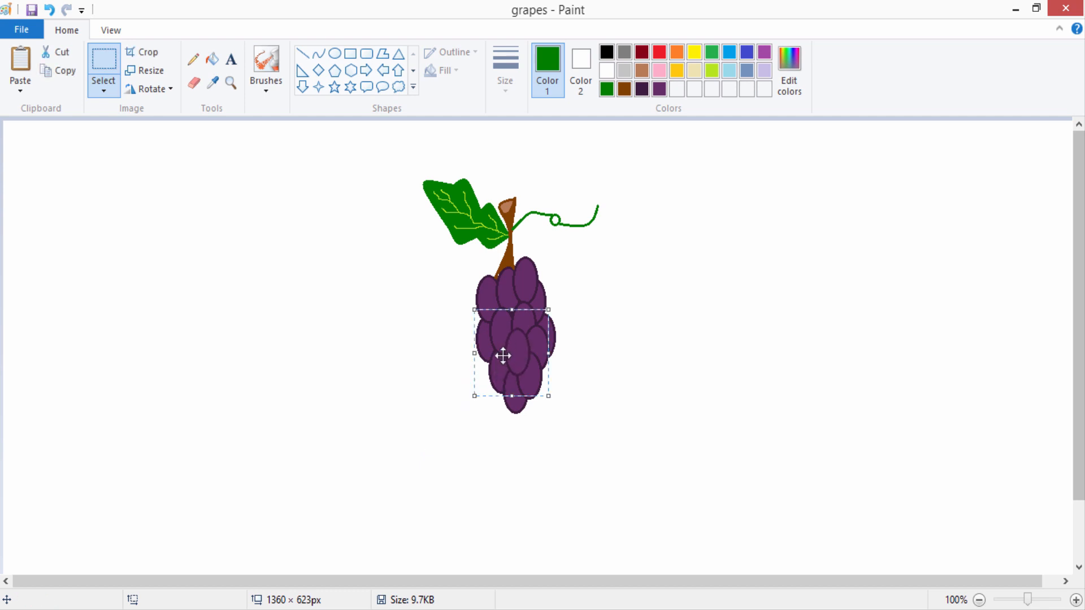
click(302, 310)
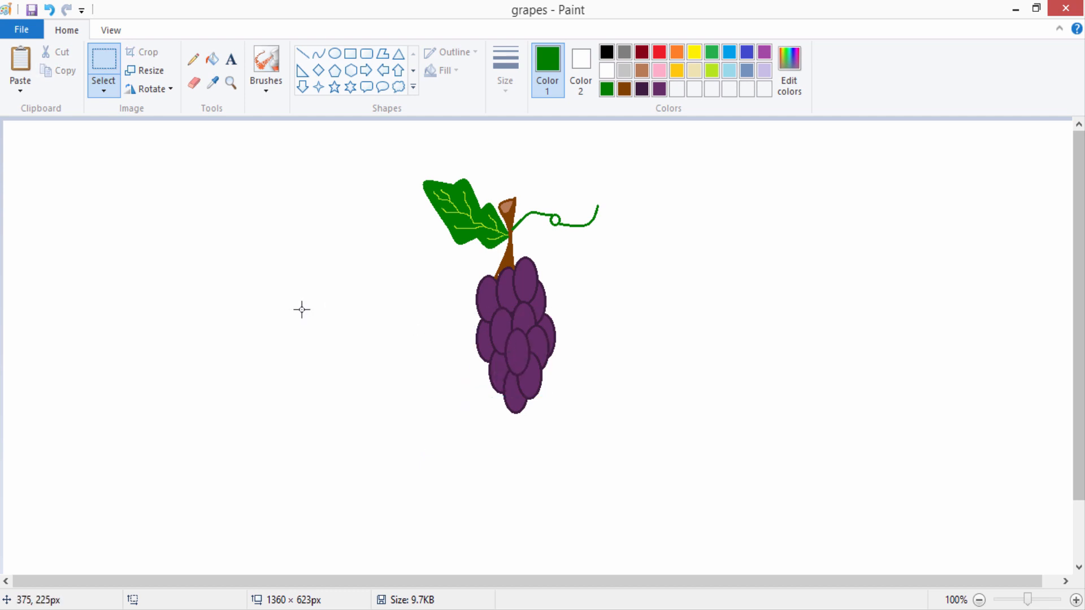
click(194, 59)
click(624, 89)
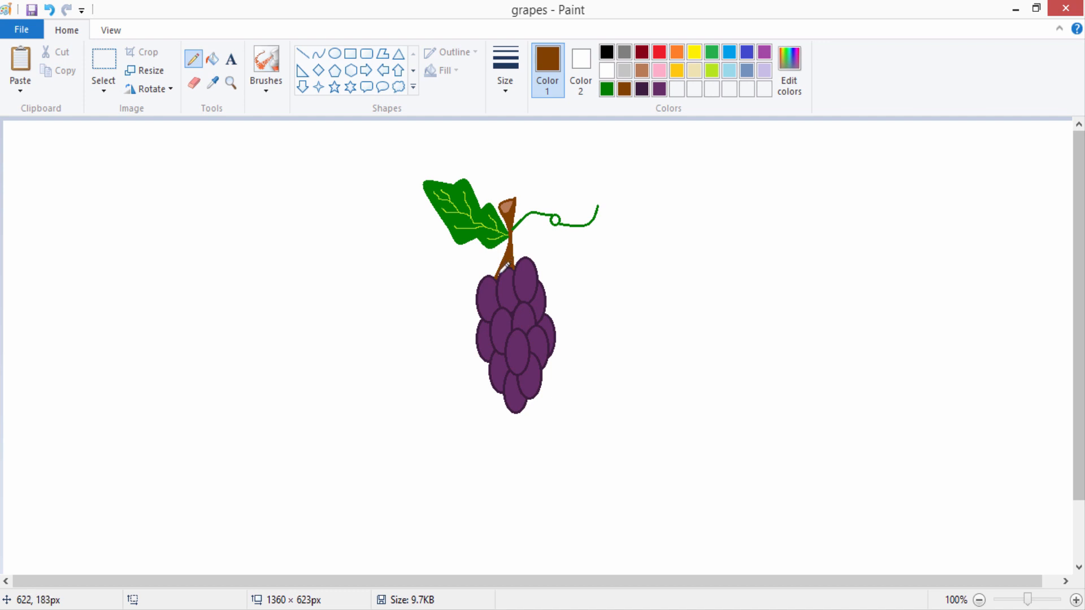
click(327, 174)
drag(373, 146, 472, 257)
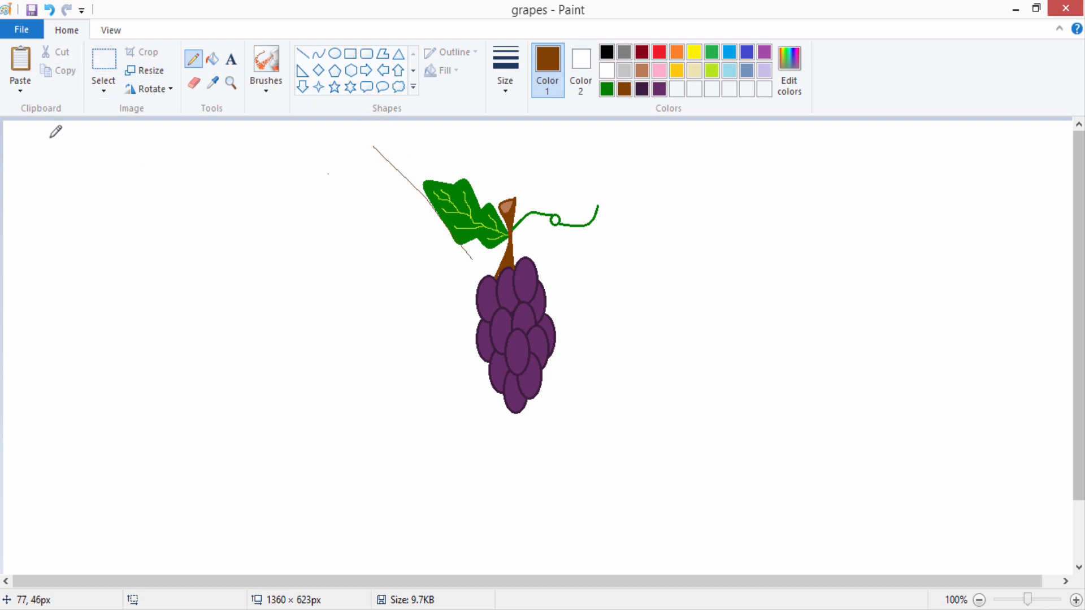
click(54, 11)
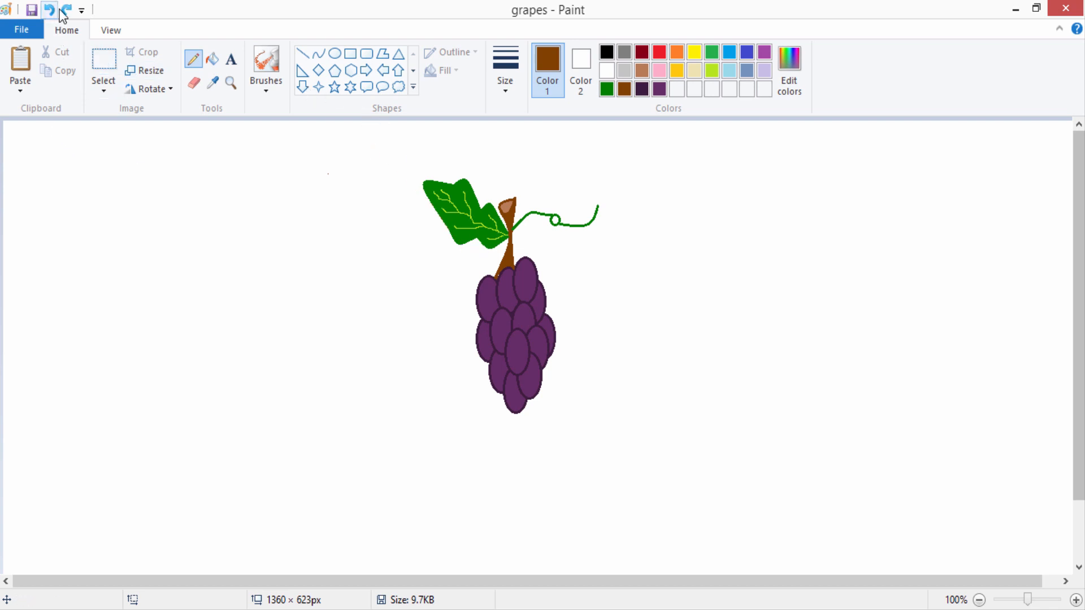
Select the whole grape drawing with its leaf and tendril and move it a little to the left
click(97, 53)
mouse_move(381, 136)
mouse_down()
mouse_move(552, 334)
mouse_move(656, 488)
mouse_up()
drag(531, 356, 464, 357)
click(904, 362)
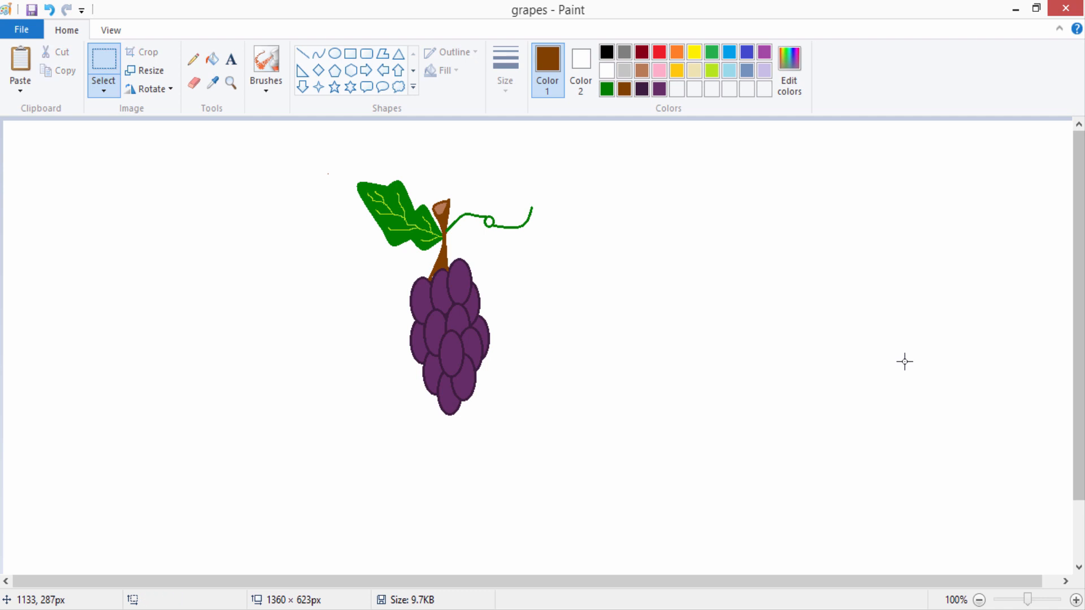